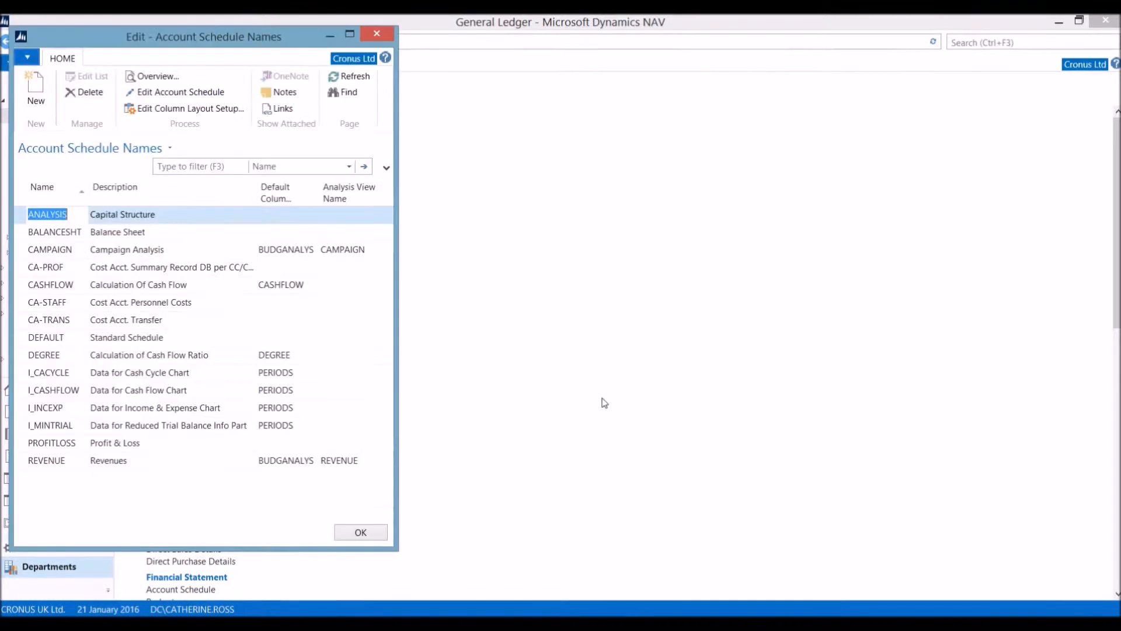
Step: Enlarge the Account Schedule Names window and open the PROFITLOSS schedule for editing in a maximised window
drag(399, 558, 698, 588)
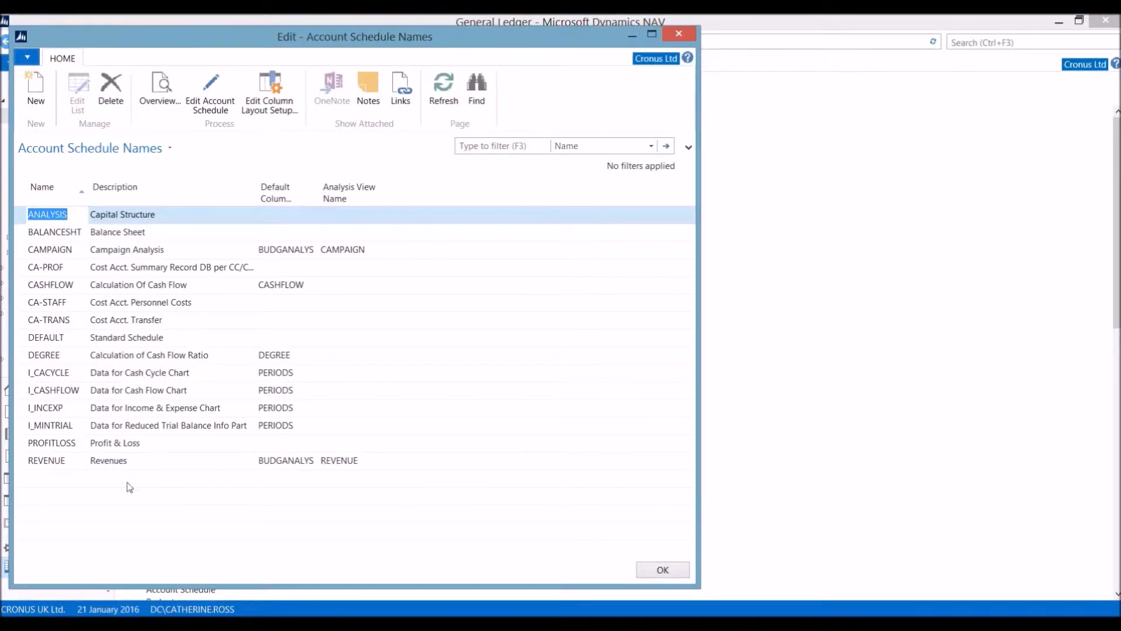
click(139, 445)
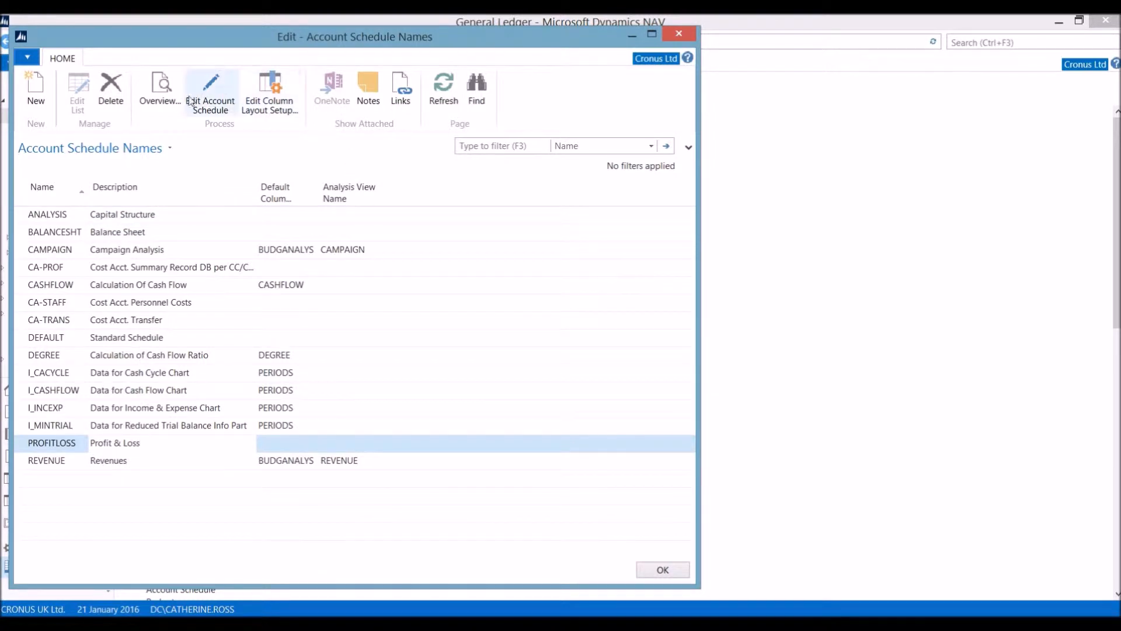
click(205, 102)
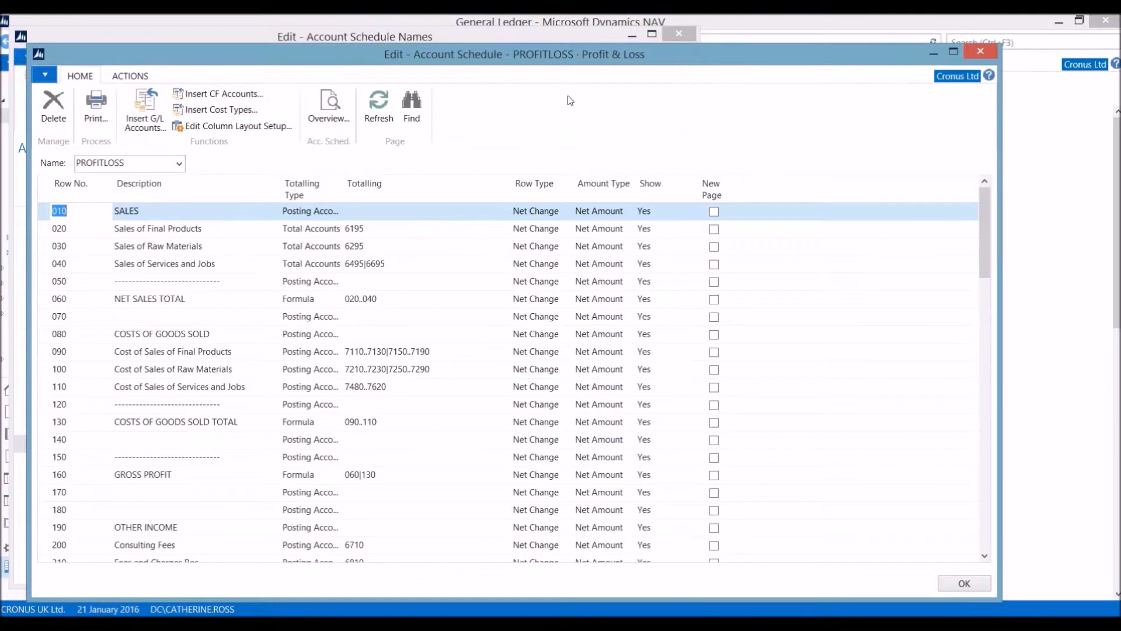
click(953, 52)
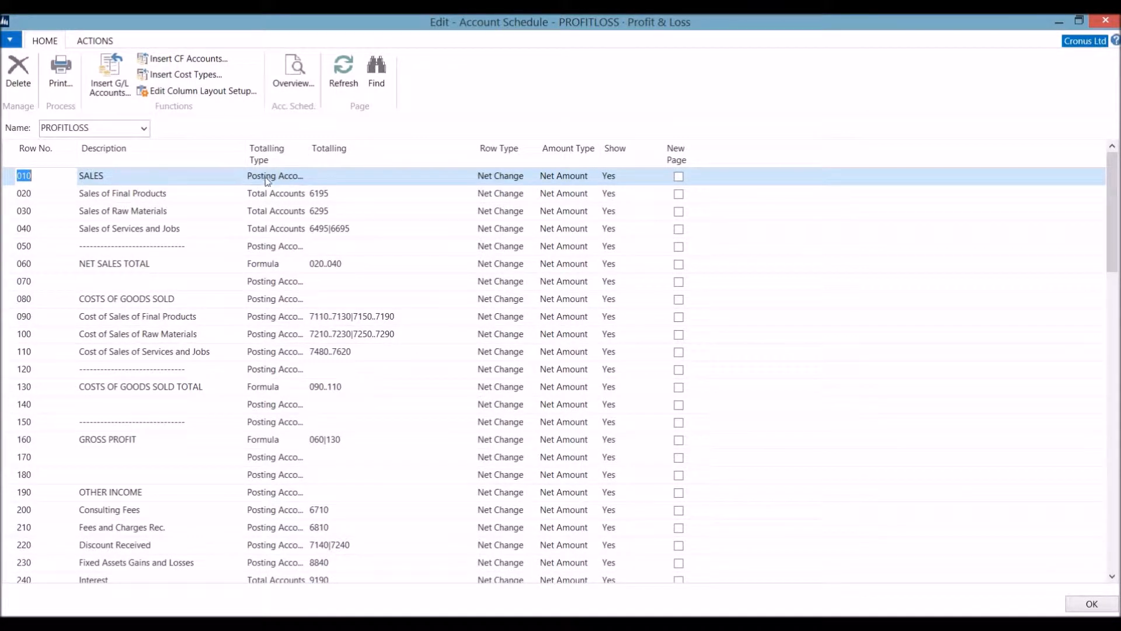
Step: Look up the G/L accounts available for the totalling of Sales of Final Products, then leave the account list without choosing any
click(340, 195)
click(469, 194)
drag(295, 422, 291, 491)
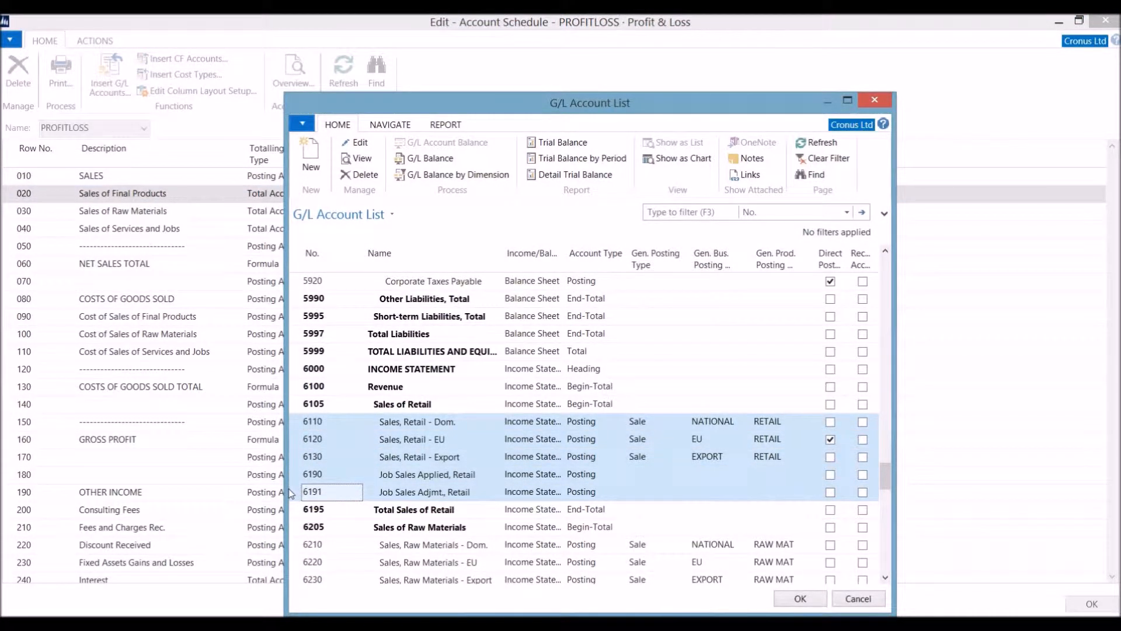
key(Escape)
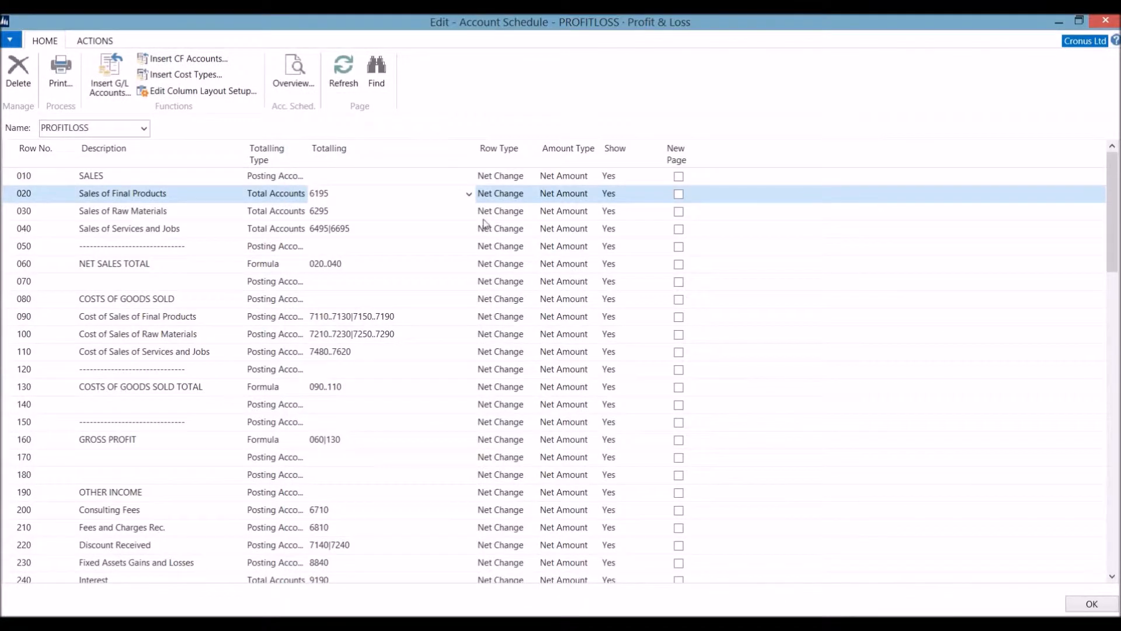
Step: Examine the totalling of Sales of Services and Jobs and the rows 020 to 040 that feed NET SALES TOTAL
click(373, 228)
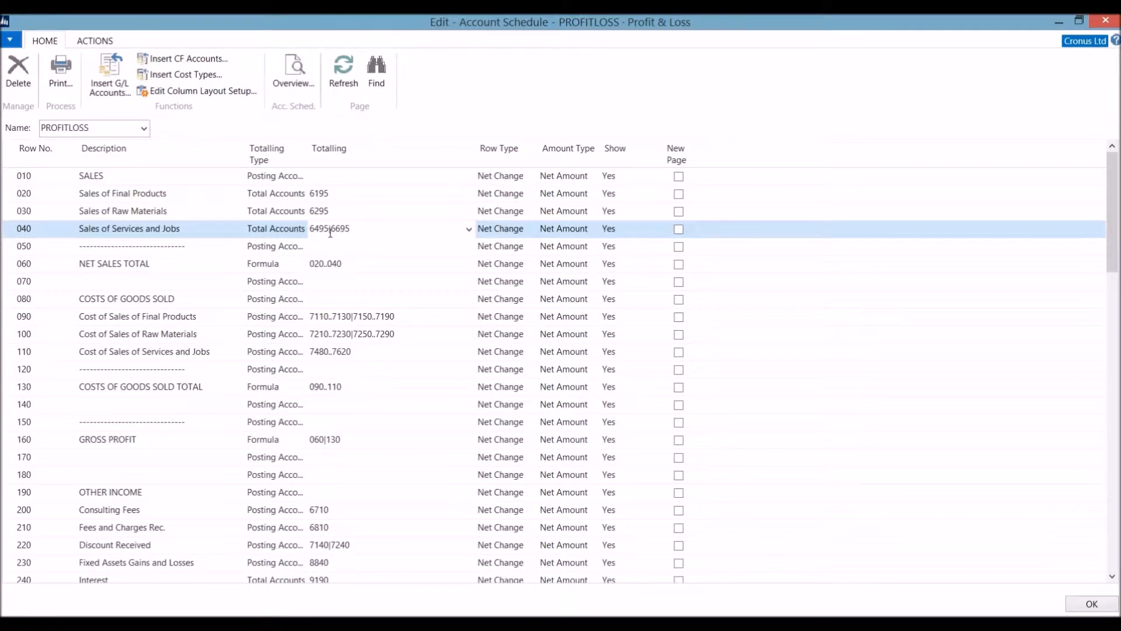
key(Left)
key(Left)
key(Left)
key(Left)
click(170, 263)
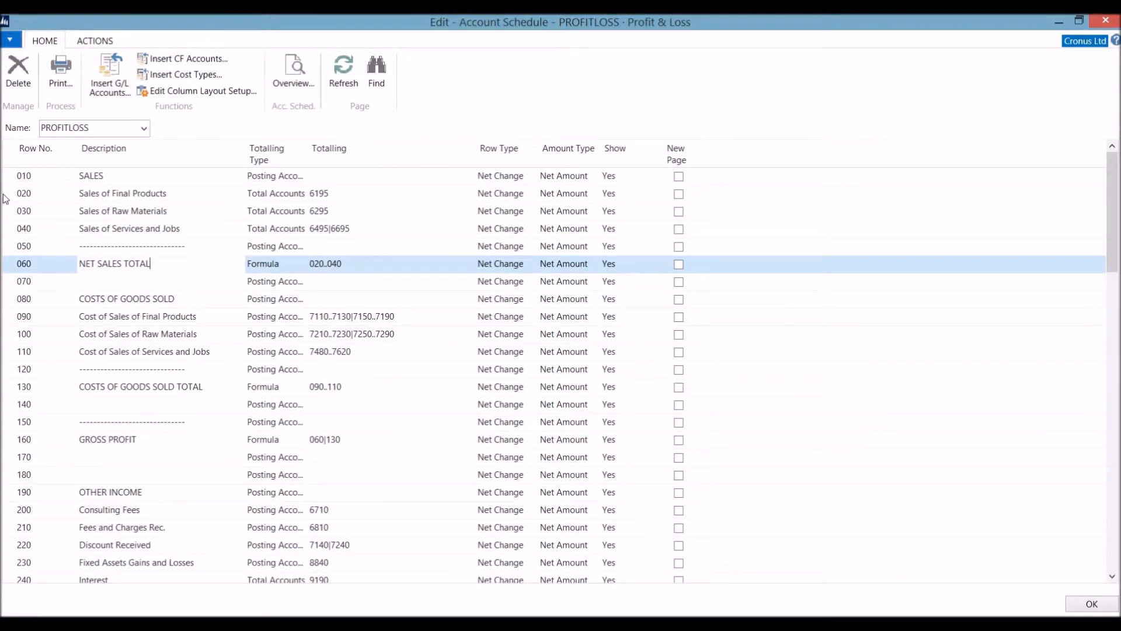
drag(5, 199, 1, 236)
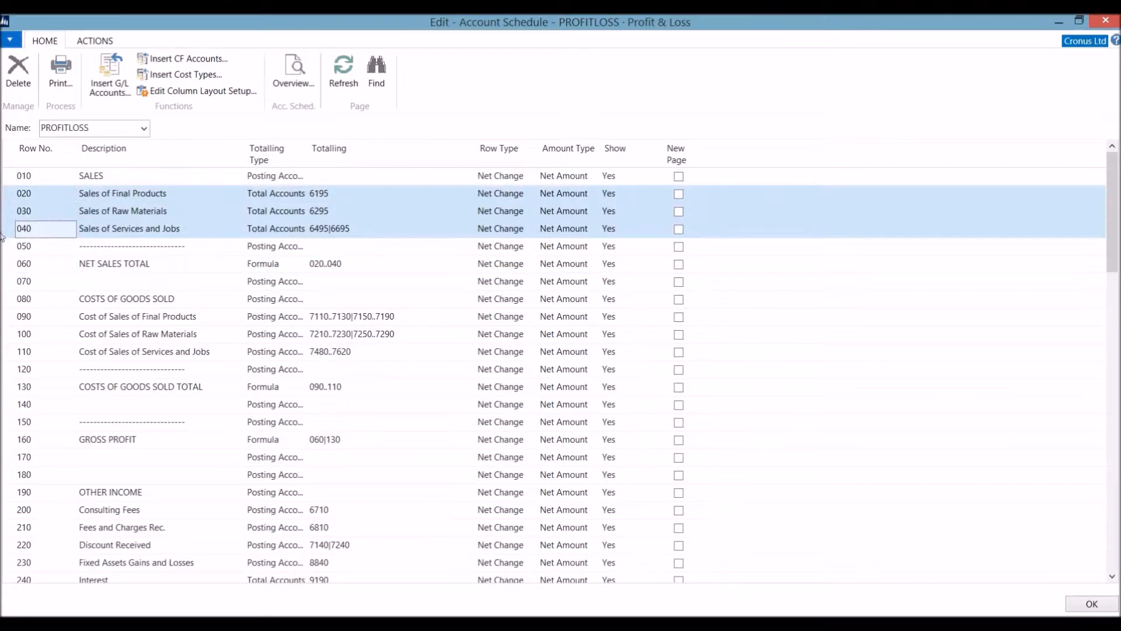
Step: Check the available Row Type and Amount Type options on the SALES row without changing them
click(524, 180)
click(530, 177)
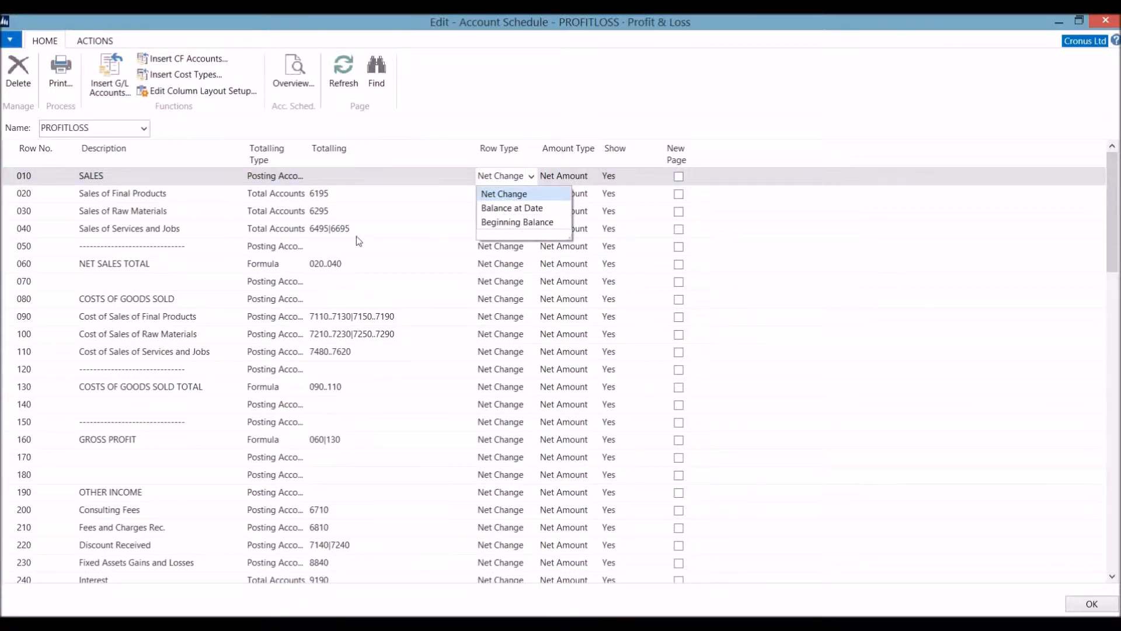
click(552, 178)
click(593, 176)
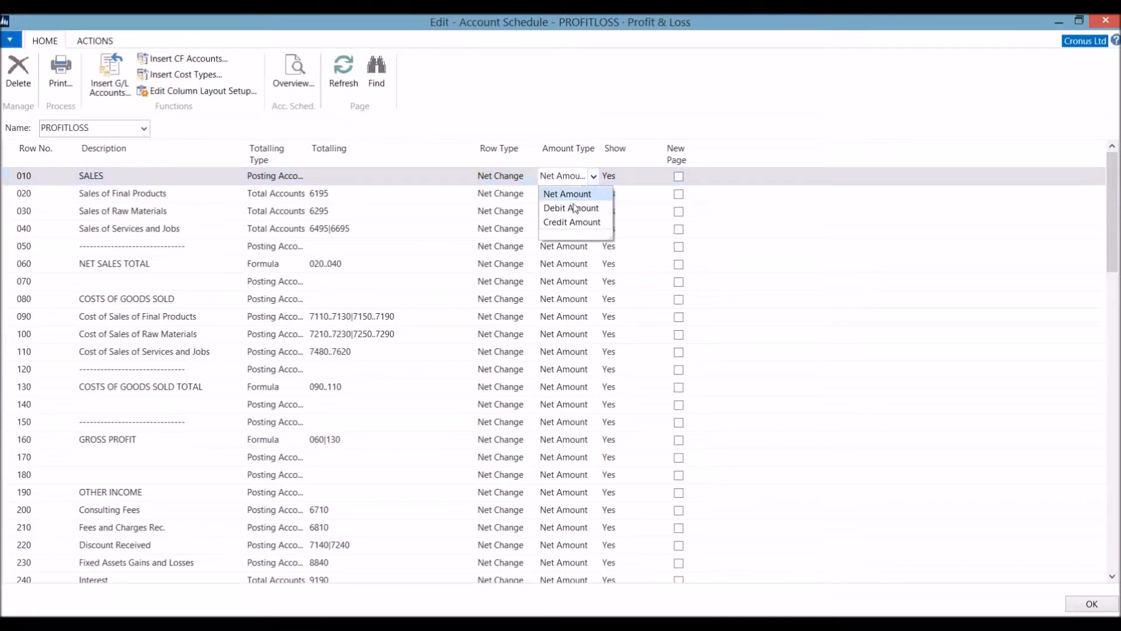
click(647, 179)
Step: Examine the totalling formulas of the GROSS PROFIT and NET PROFIT rows
scroll(117, 234, down, 3)
click(303, 288)
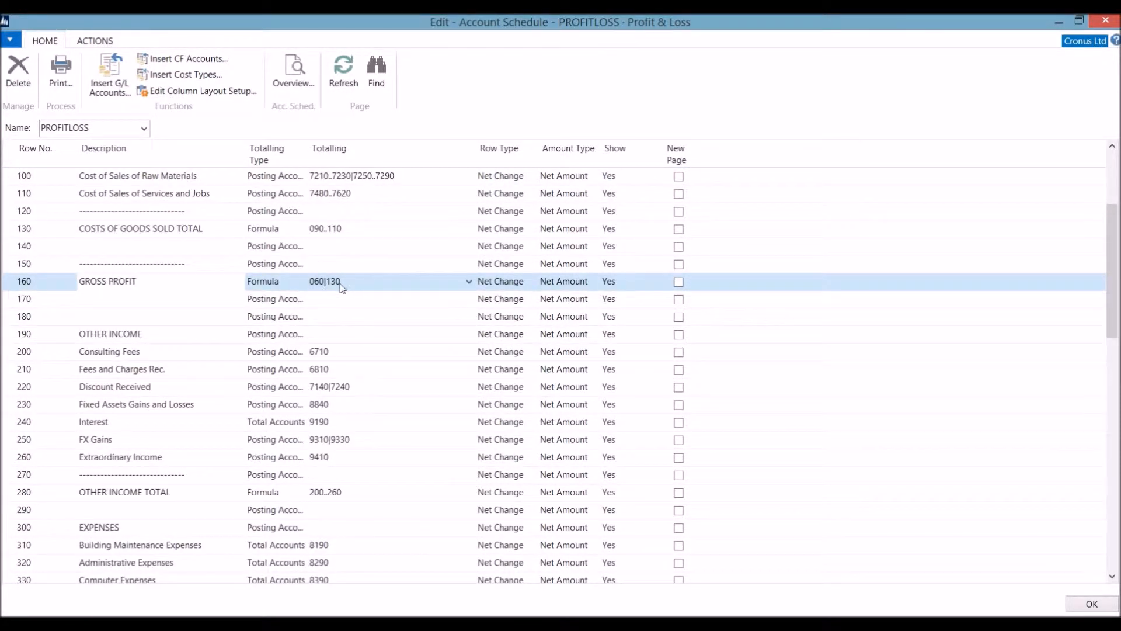
scroll(344, 286, down, 7)
click(354, 475)
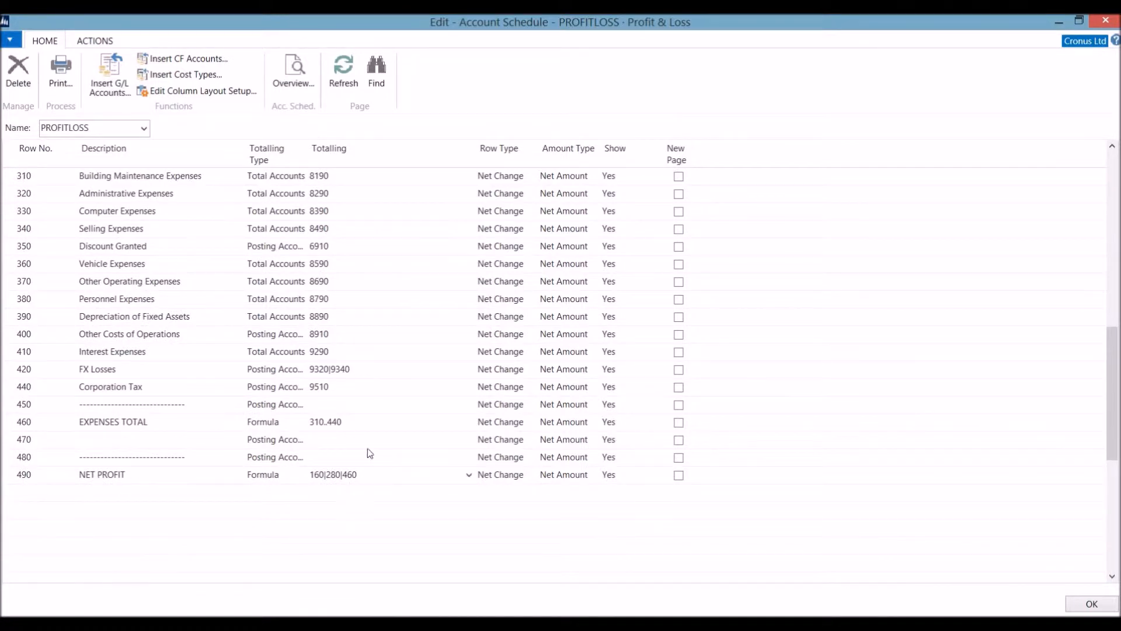
Step: Load the NET_LAST (Net Change/Last Year) layout in the column layout setup and widen its Column Header column
click(209, 93)
click(195, 181)
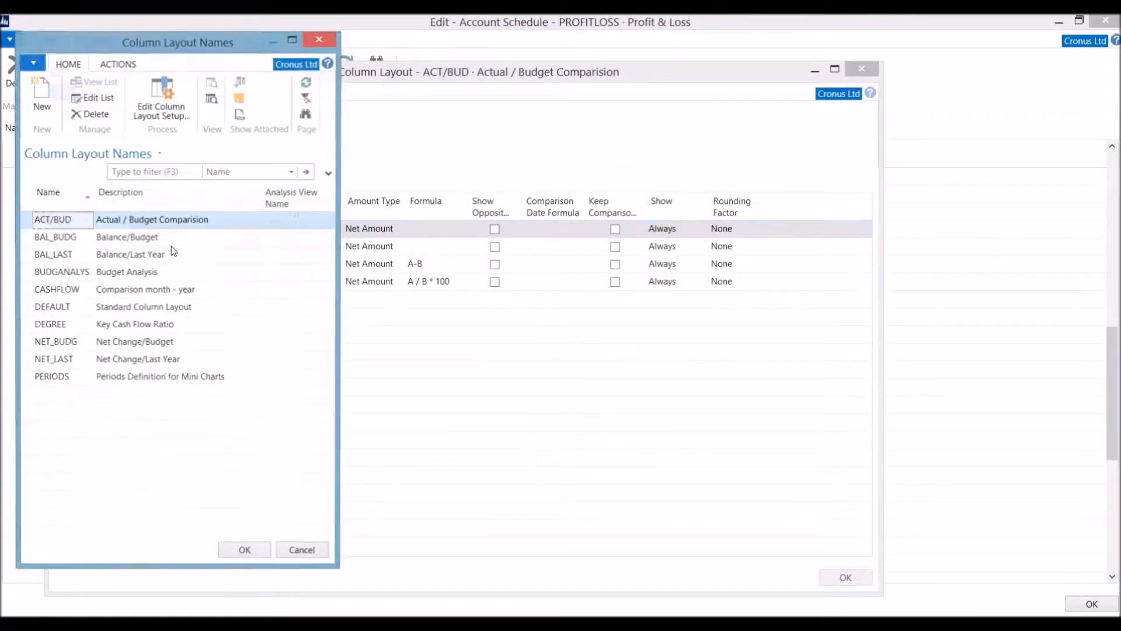
click(171, 360)
click(246, 553)
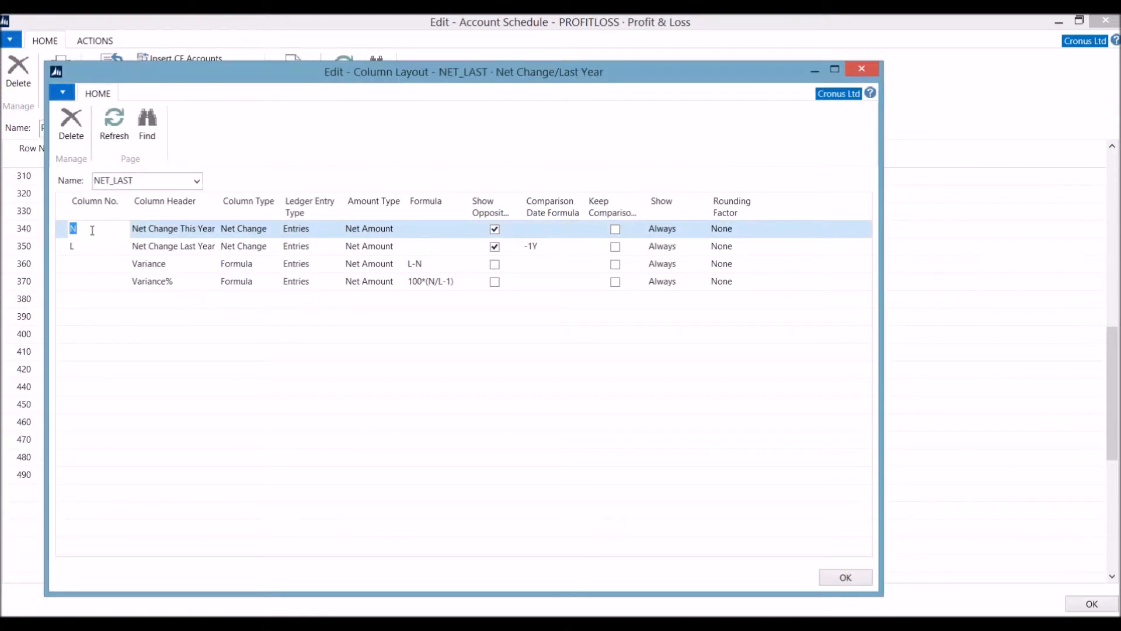
drag(219, 211, 316, 212)
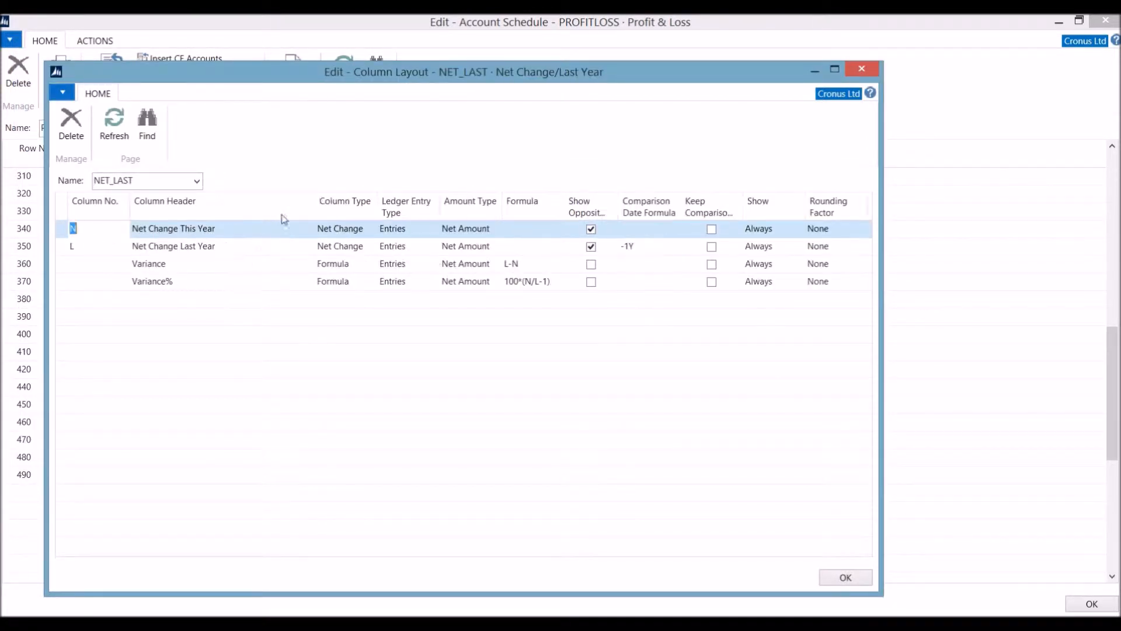
Step: Inspect the column type, ledger entry type and amount type of the Net Change This Year column
click(369, 230)
click(371, 230)
click(431, 229)
click(433, 230)
click(472, 229)
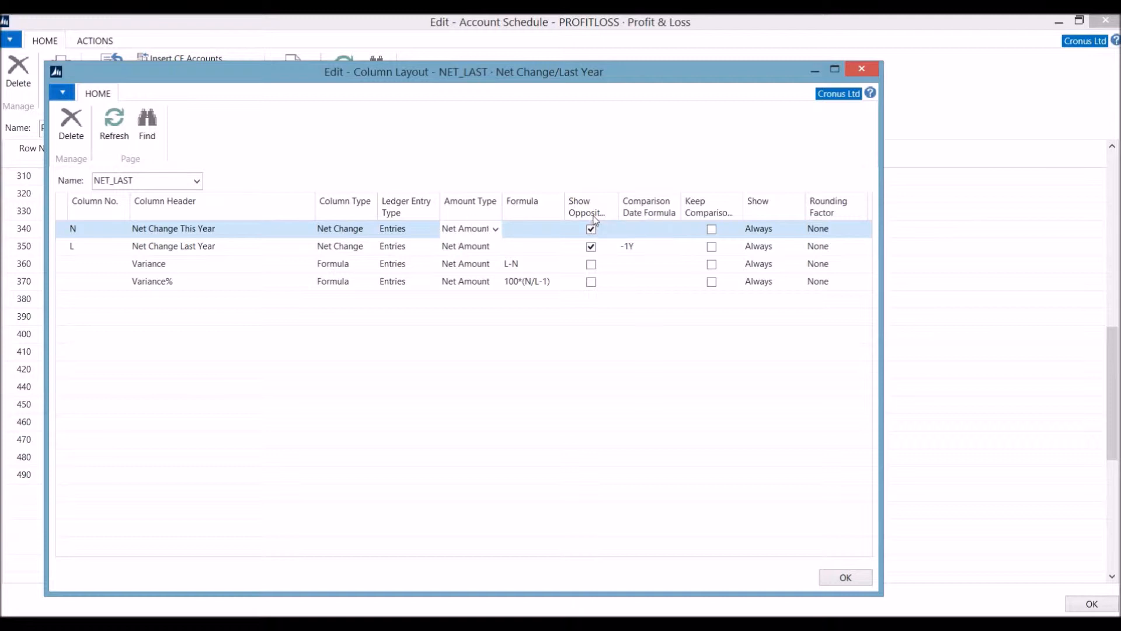
Step: Inspect the Net Change Last Year row and the Variance formulas, then close the column layout
click(215, 248)
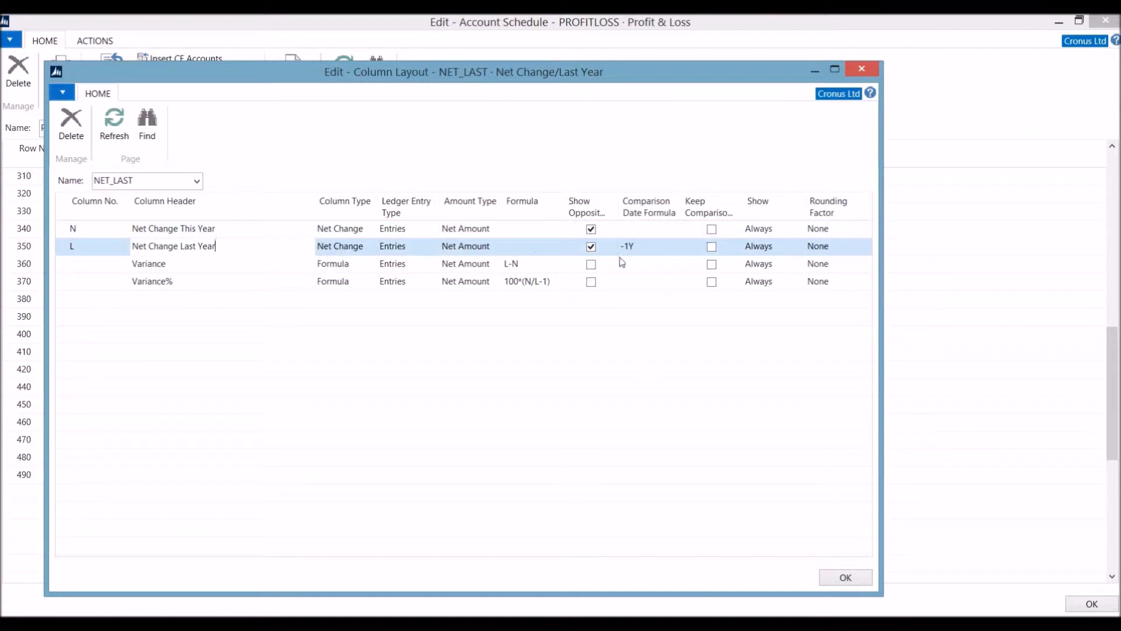
click(532, 263)
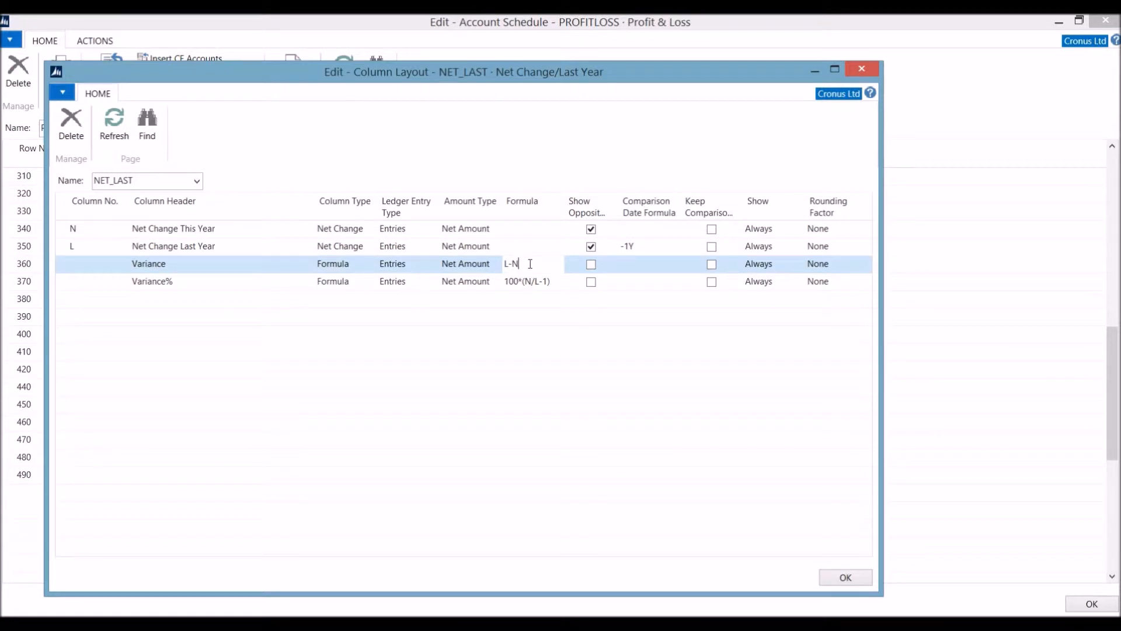
key(Down)
key(Escape)
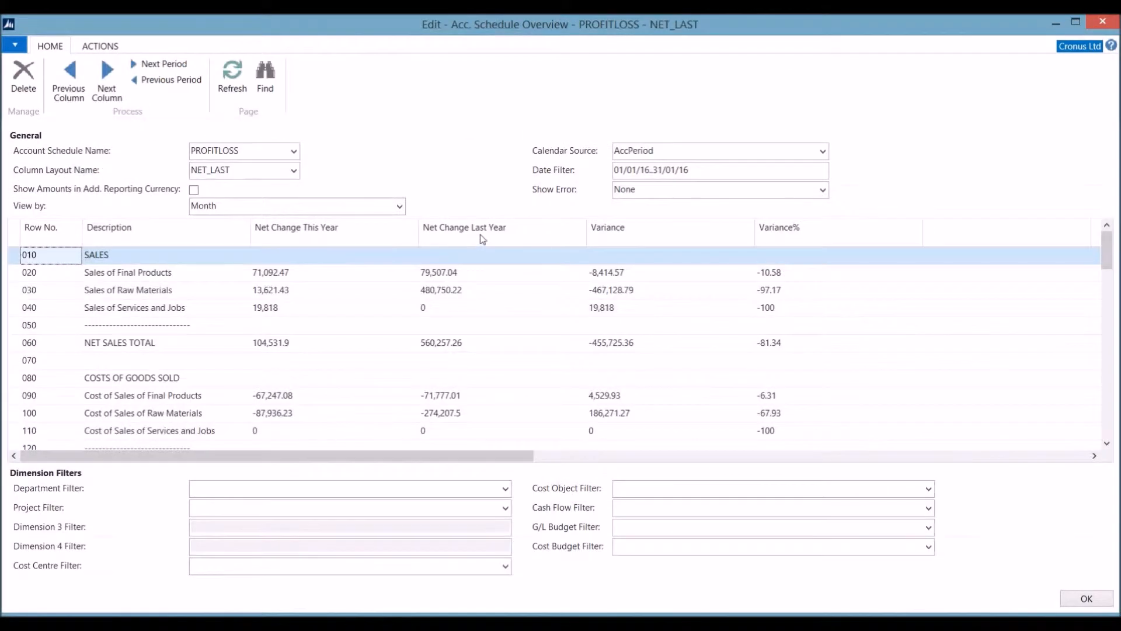
Step: Review the PROFITLOSS overview figures with the NET_LAST columns, from sales through to expenses
scroll(699, 353, down, 8)
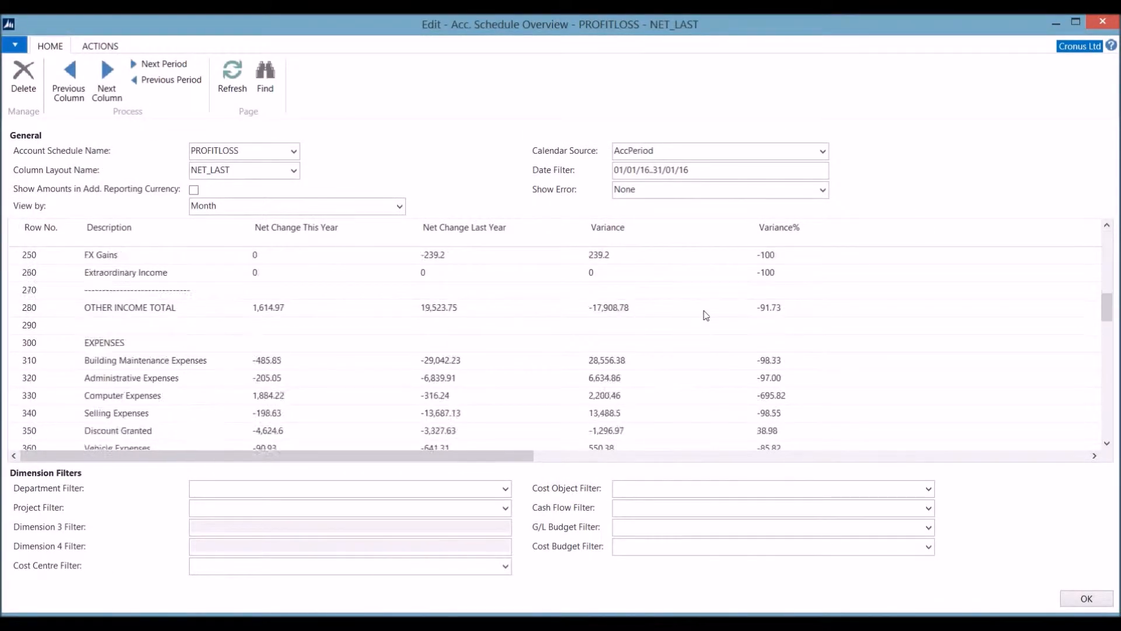
scroll(705, 315, down, 4)
scroll(381, 313, up, 11)
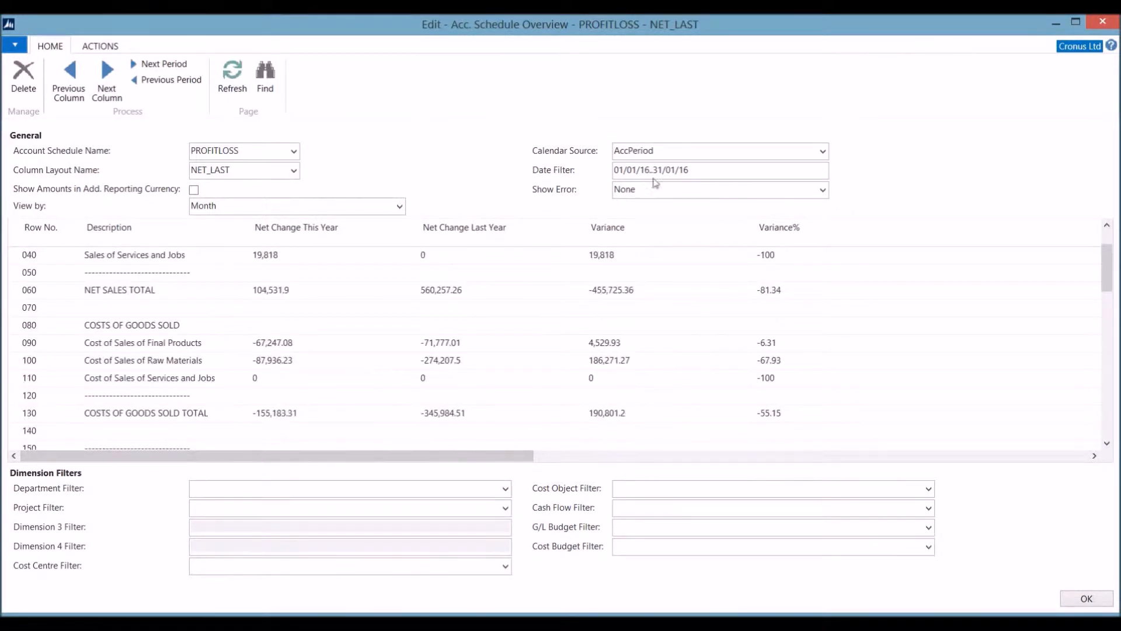
Step: Export the PROFITLOSS overview to a new Excel document
click(100, 46)
click(194, 95)
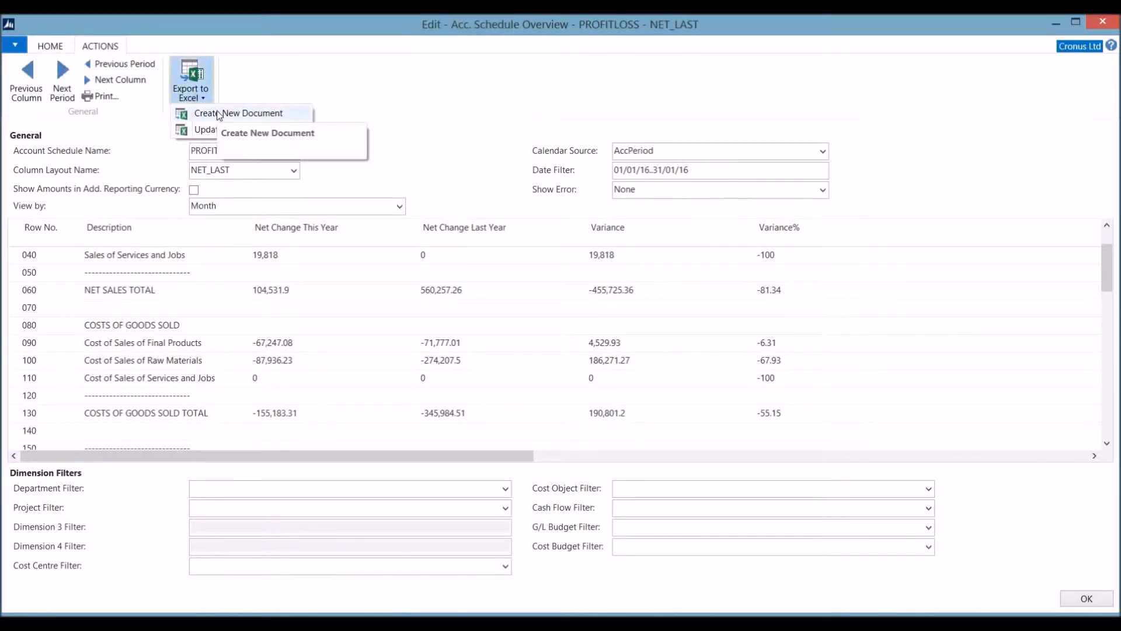
click(238, 113)
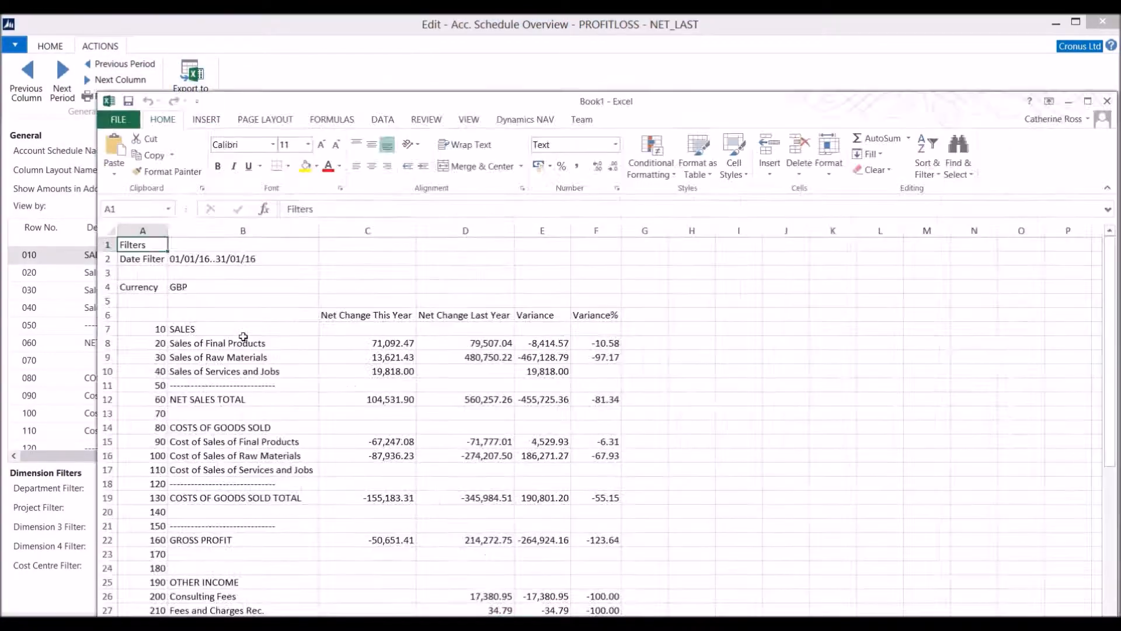
Step: Rename Sheet1 of the exported workbook as Next Month and save the workbook to the Desktop as demo
click(155, 594)
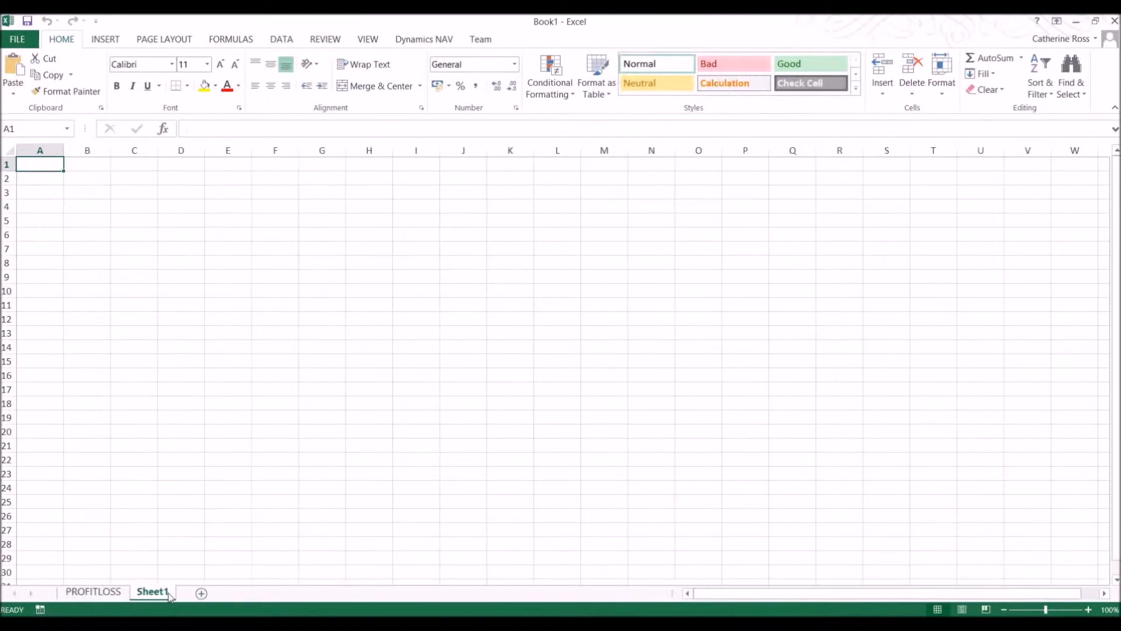
right_click(153, 592)
click(213, 453)
text(Next Month)
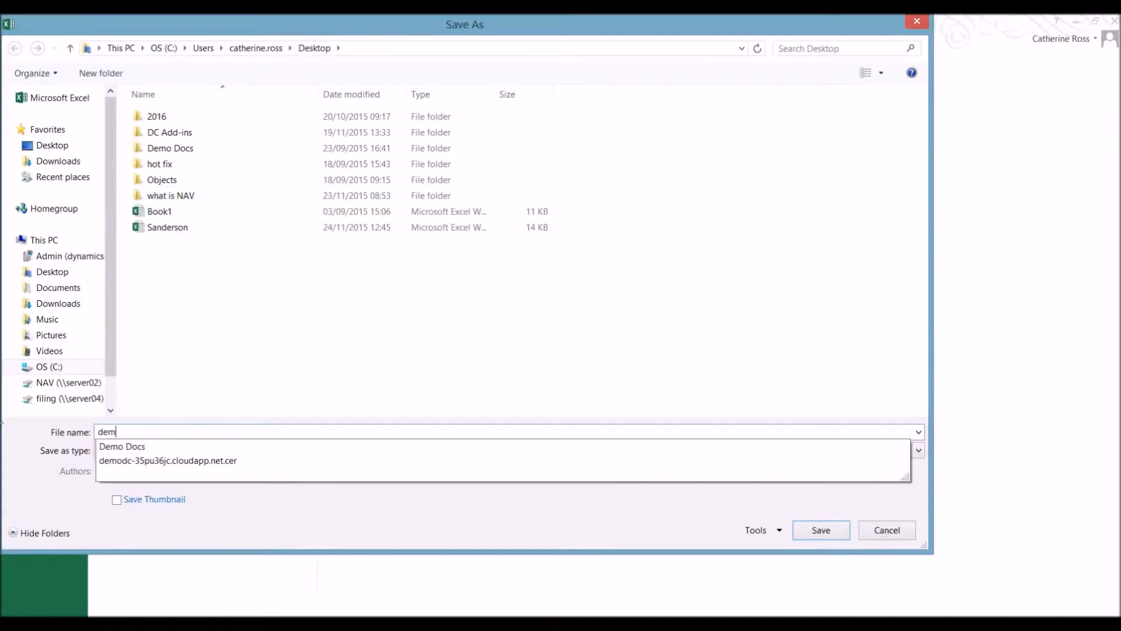
key(Return)
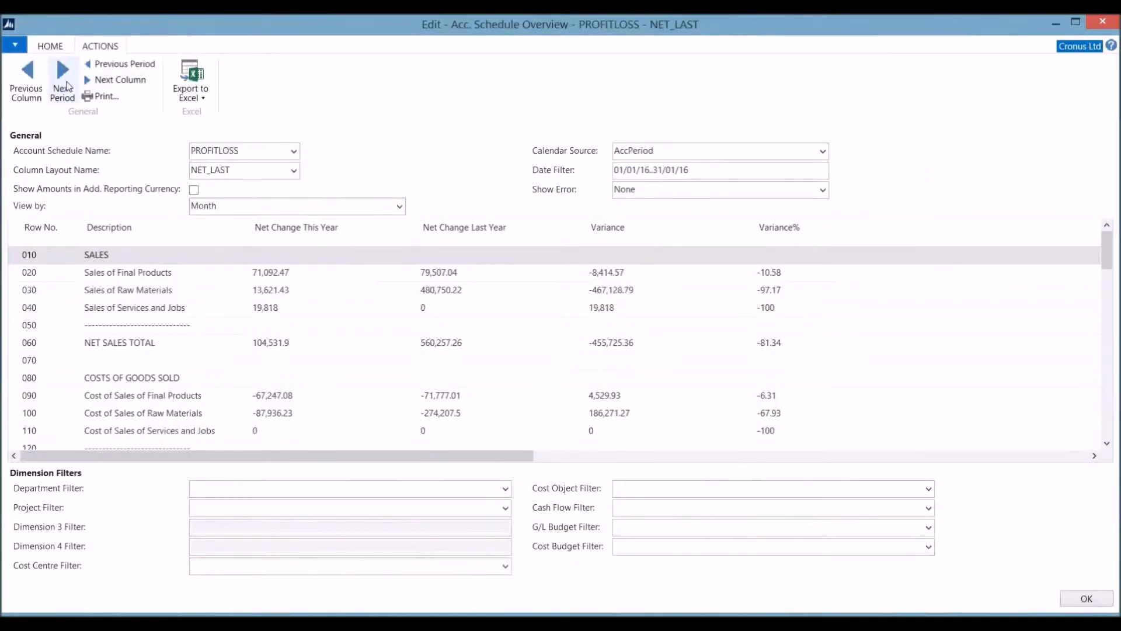
Step: Advance the overview to the next period, export it into the Next Month sheet of the existing demo workbook and compare both sheets
click(63, 82)
click(190, 87)
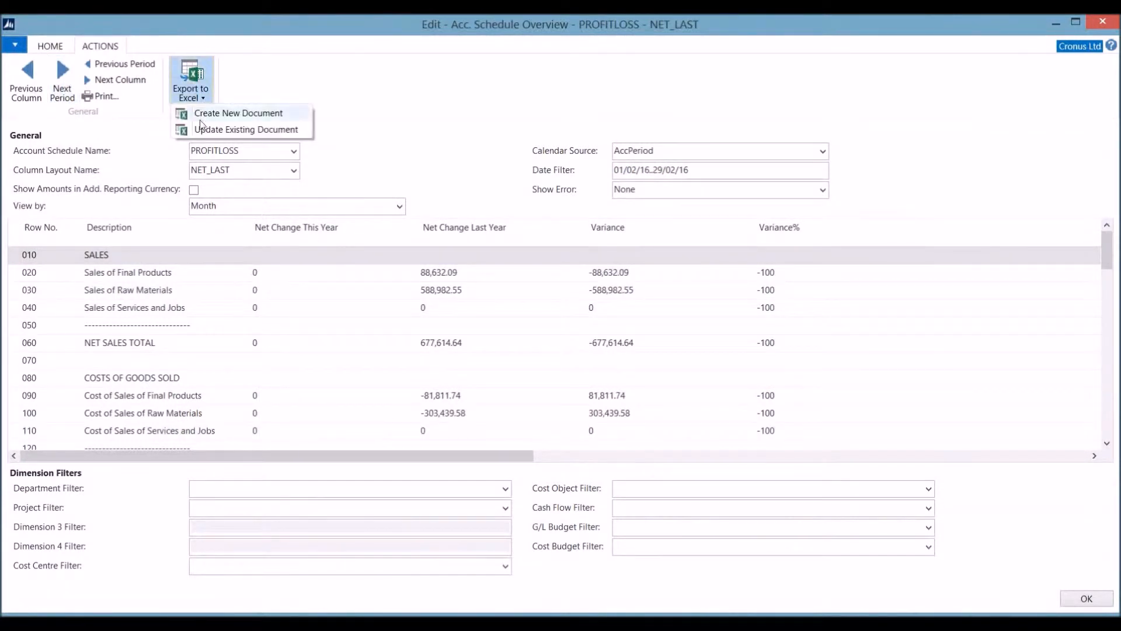
click(201, 132)
key(Return)
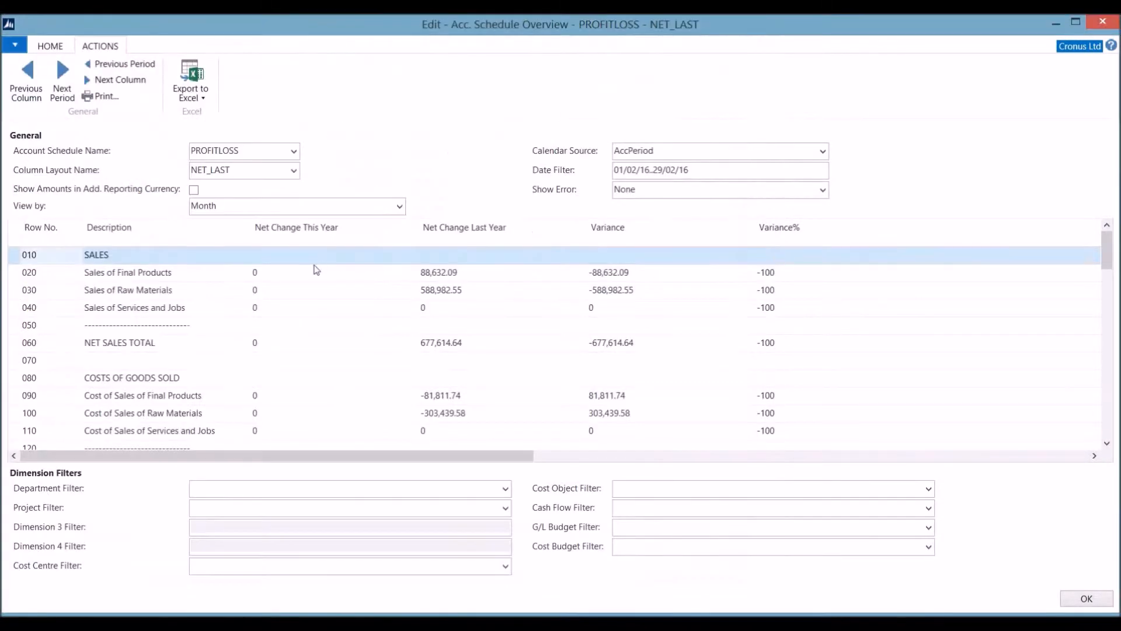
click(229, 240)
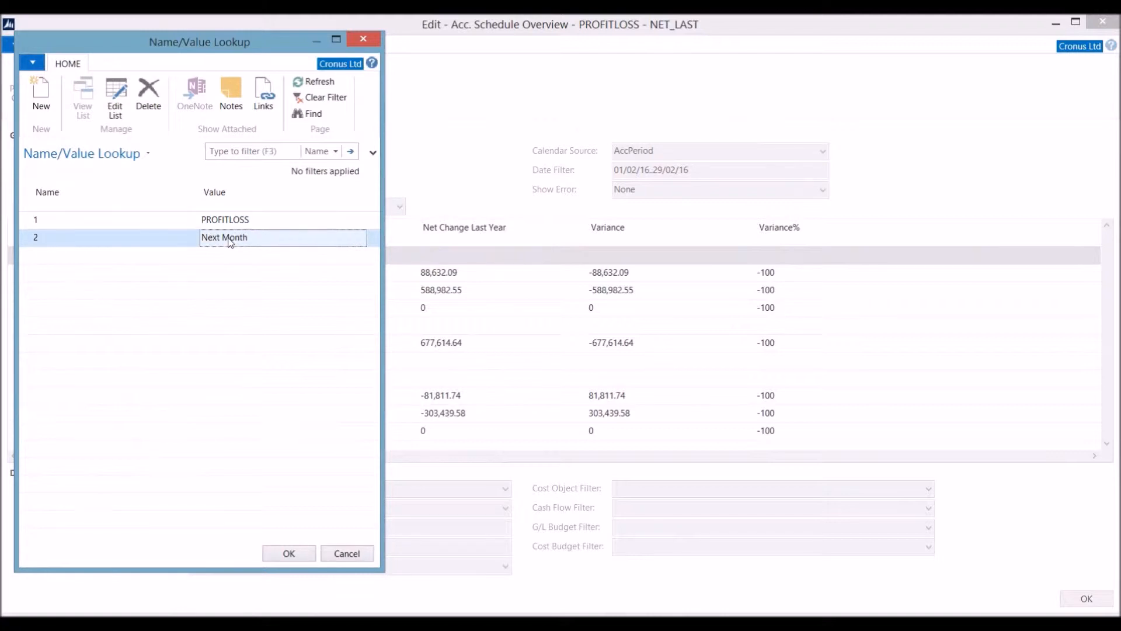
click(288, 553)
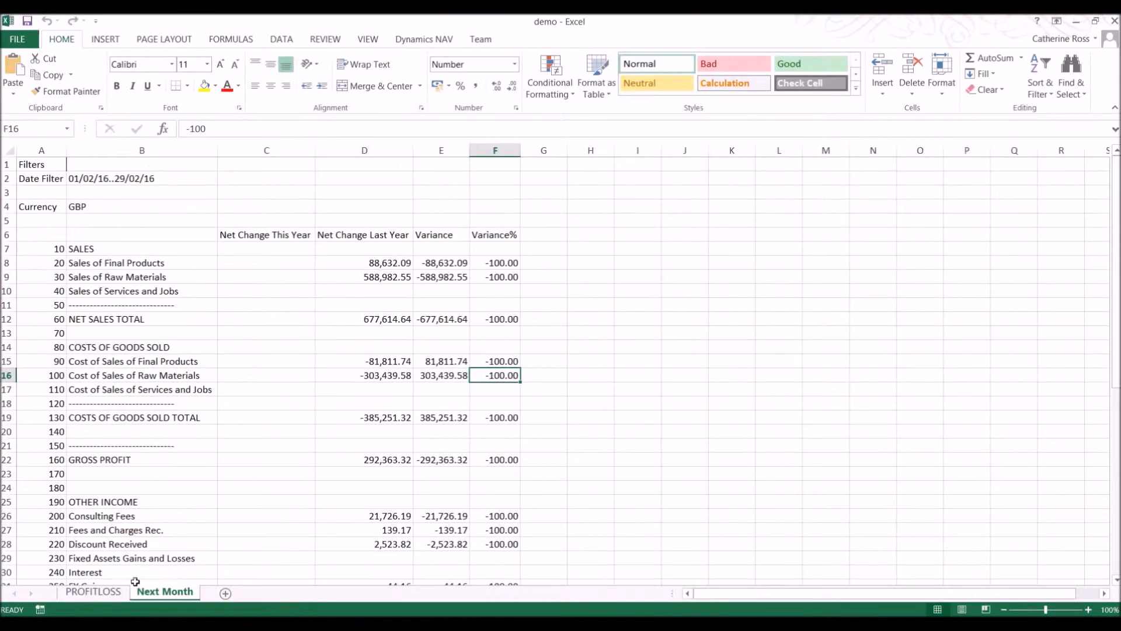
click(93, 591)
click(165, 591)
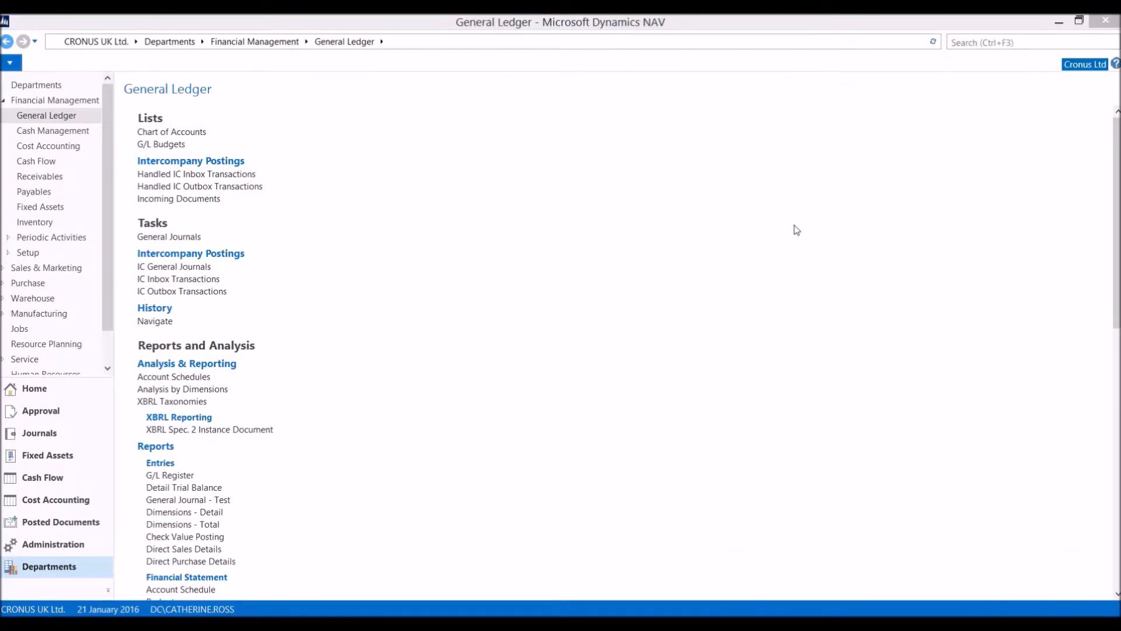
Step: Open the Analysis by Dimensions list and edit the DEPTEXP (Departmental Expenses) analysis view
click(222, 389)
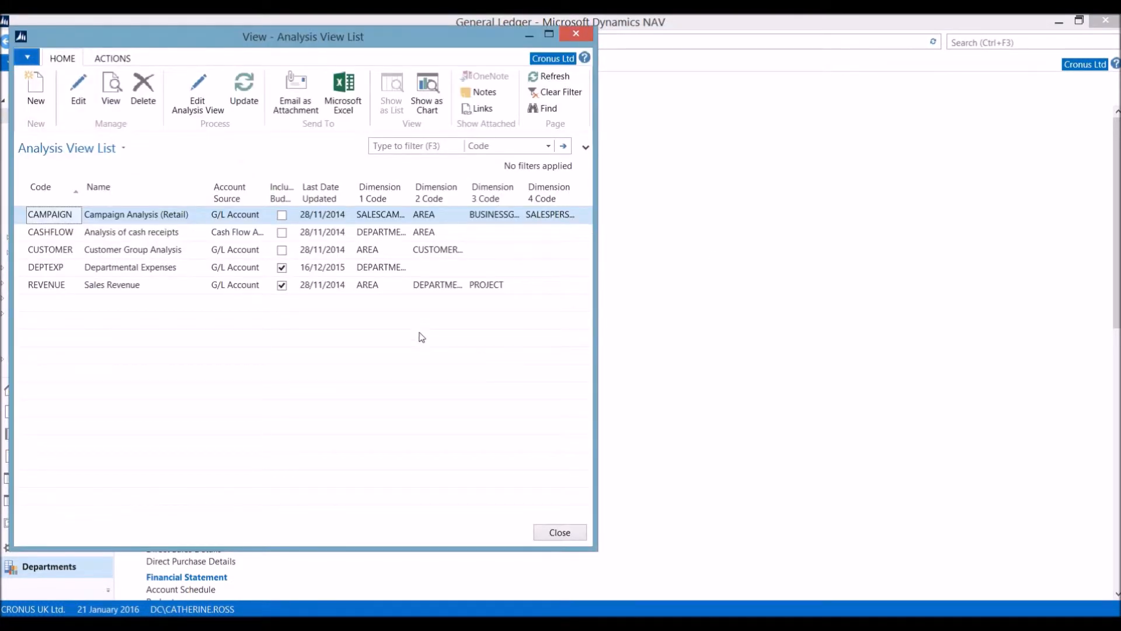
click(119, 273)
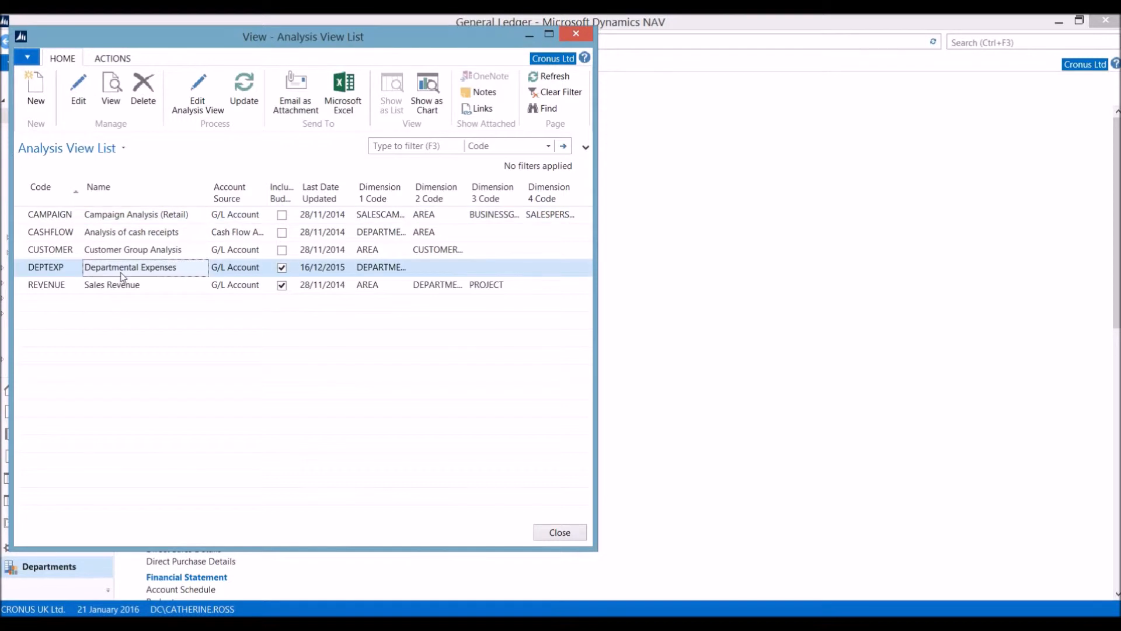
click(159, 215)
click(151, 269)
click(78, 88)
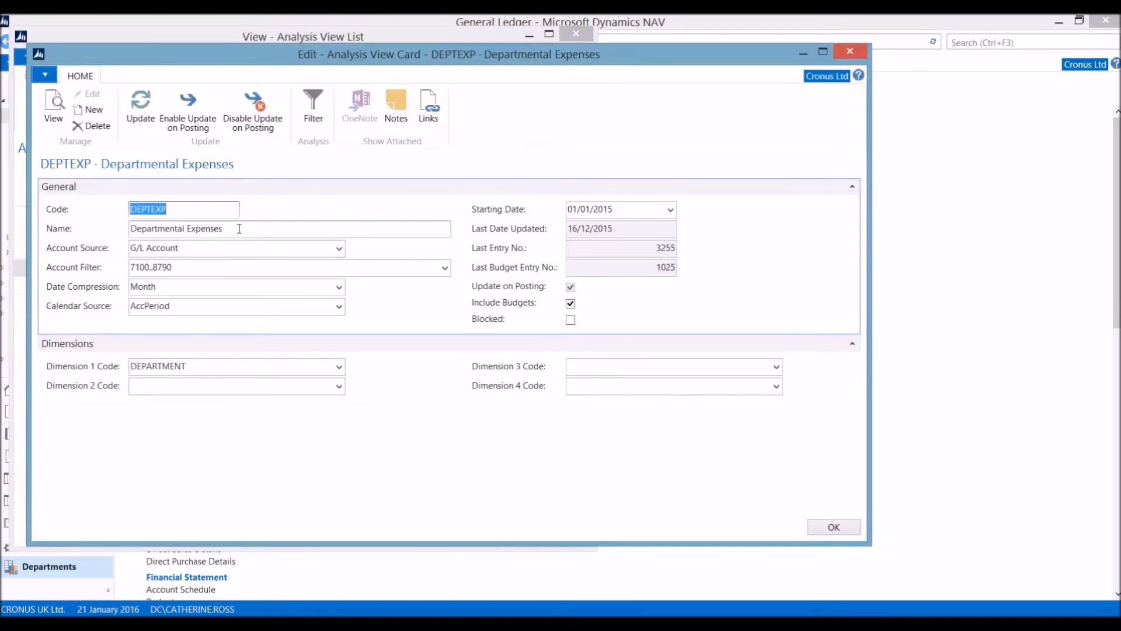
Step: Review the DEPTEXP card's account source, account filter, date compression, calendar source and first dimension code
click(270, 248)
click(341, 250)
click(175, 261)
key(Tab)
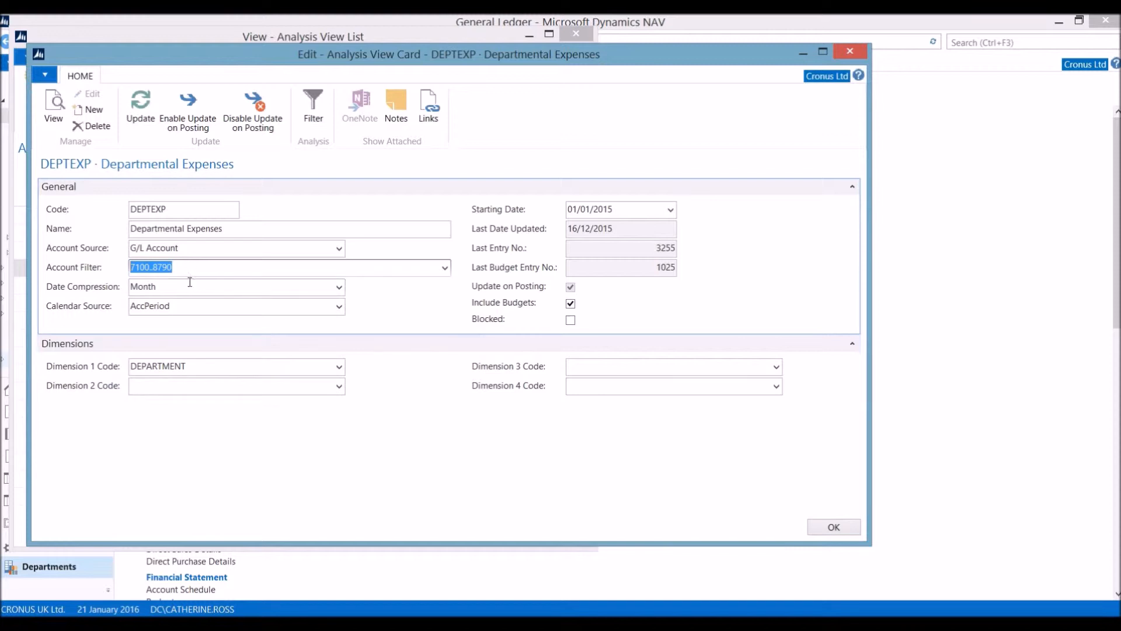
key(Tab)
key(Tab)
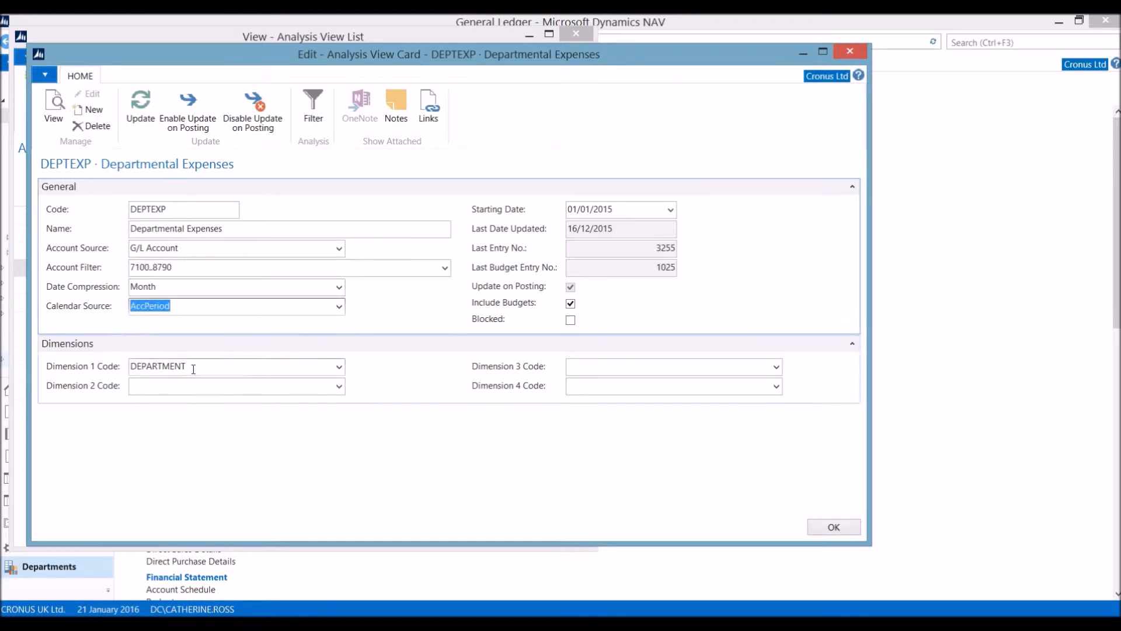
click(194, 369)
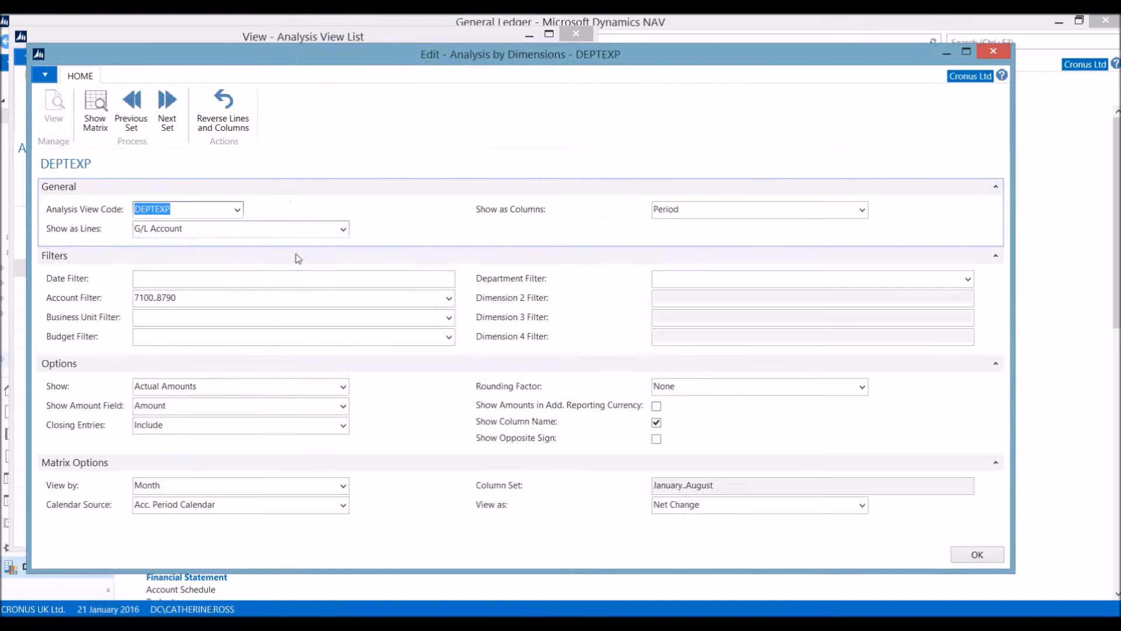
Step: Set the DEPTEXP analysis date filter to 01/12/15..31/01/16 and show the matrix down to the administrative expenses
key(Tab)
key(Tab)
key(Tab)
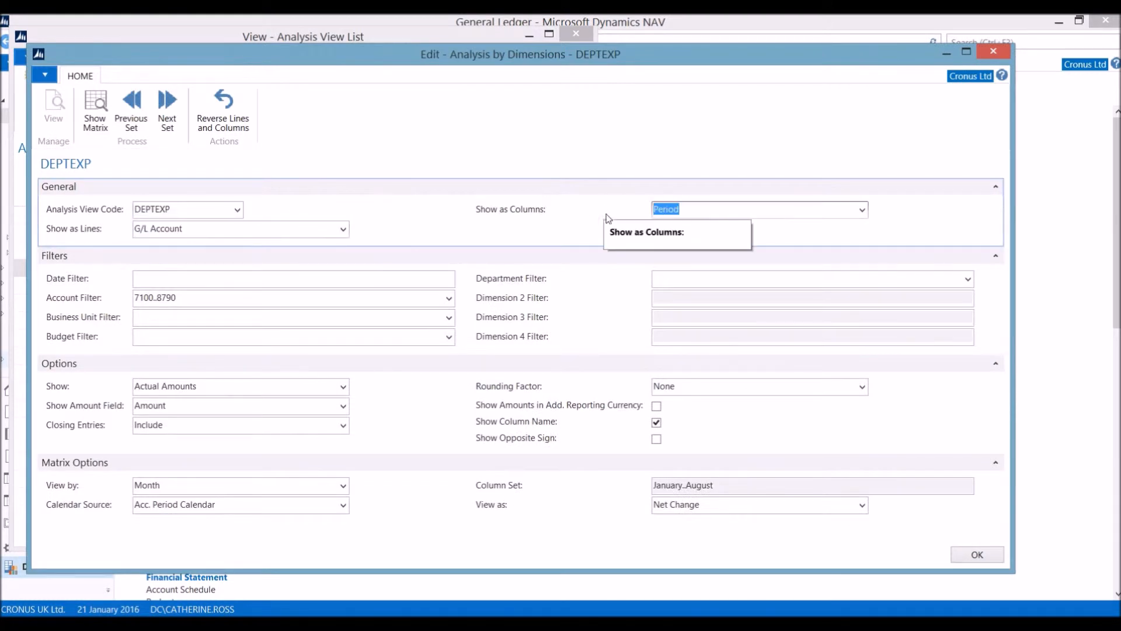
text(01/12/15..31/01/16)
key(Tab)
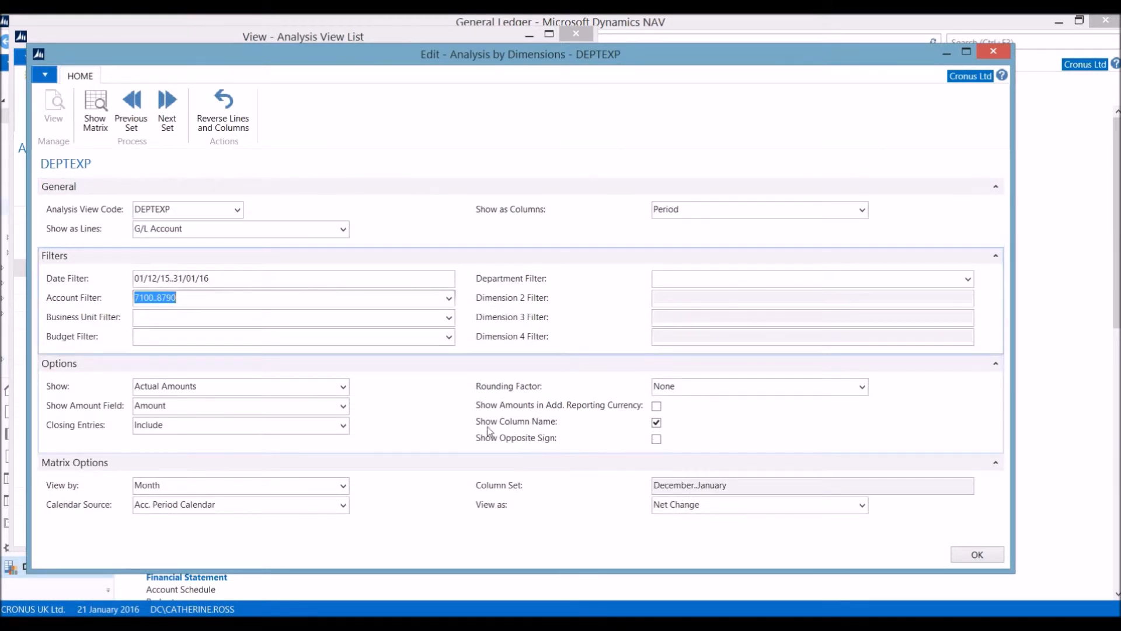
click(95, 110)
scroll(197, 303, down, 18)
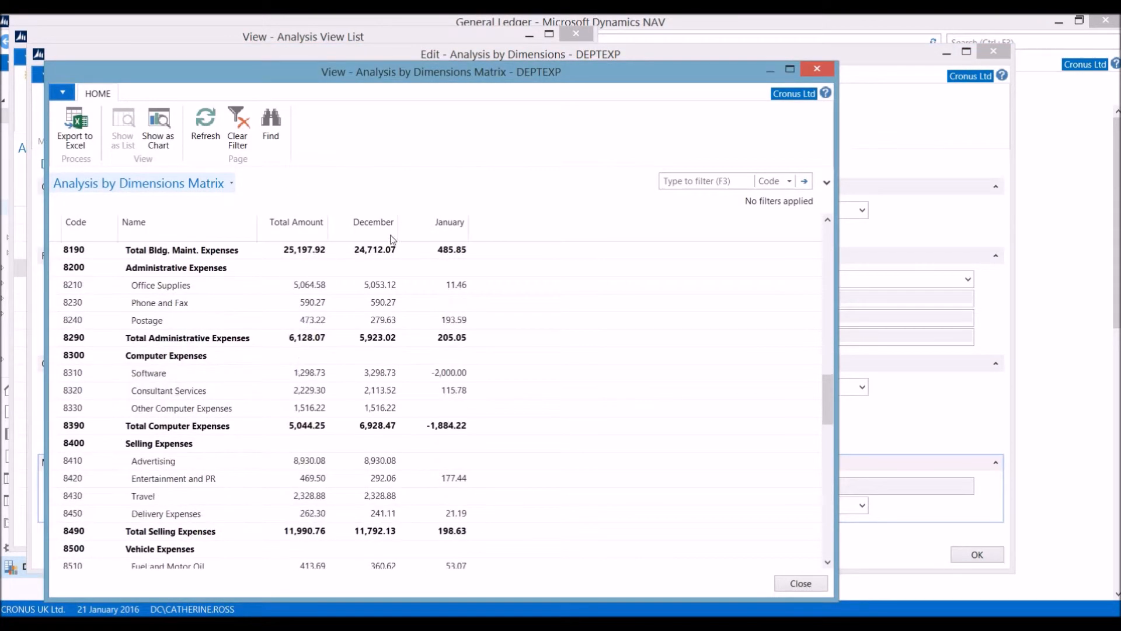
Step: Drill down into the December amount for Office Supplies, review its analysis view entries, and close the entries and the matrix
right_click(379, 290)
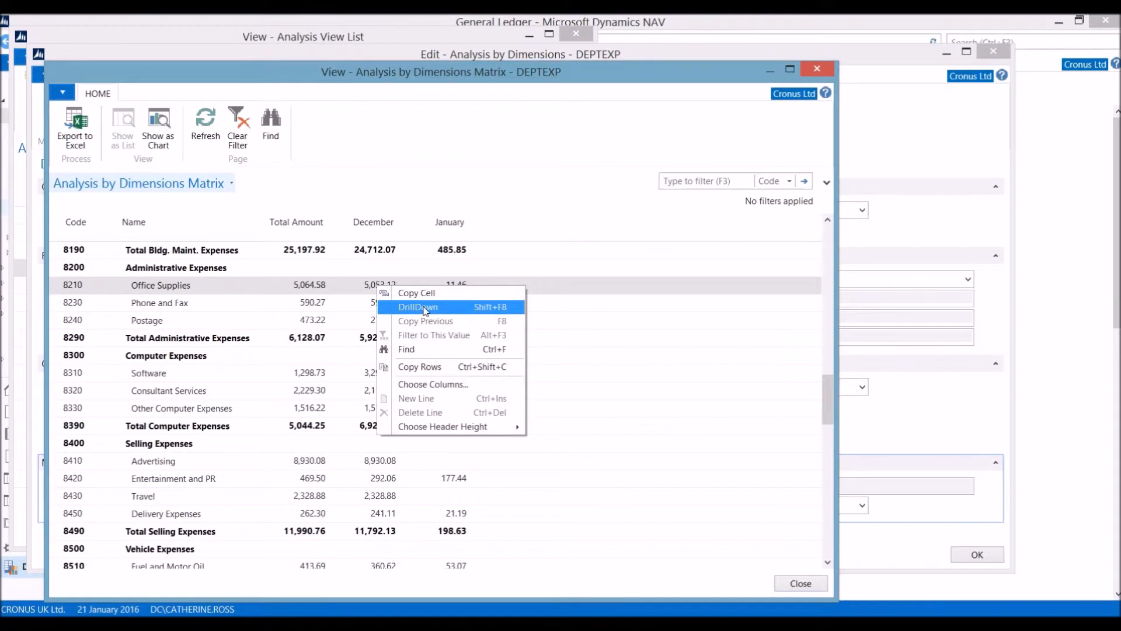
click(427, 307)
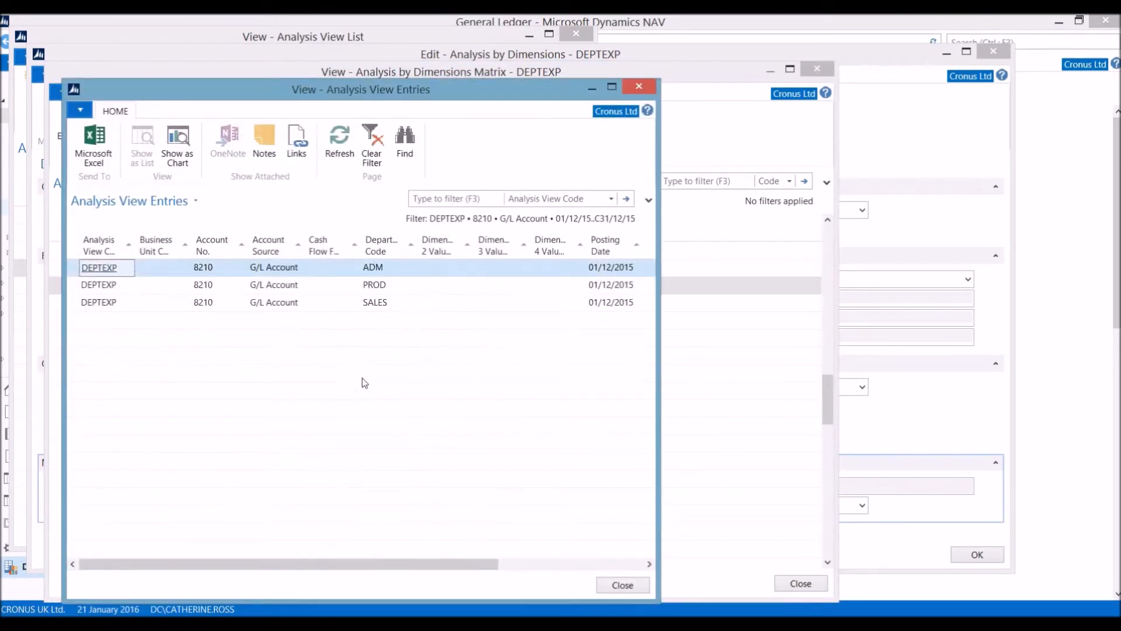
key(Escape)
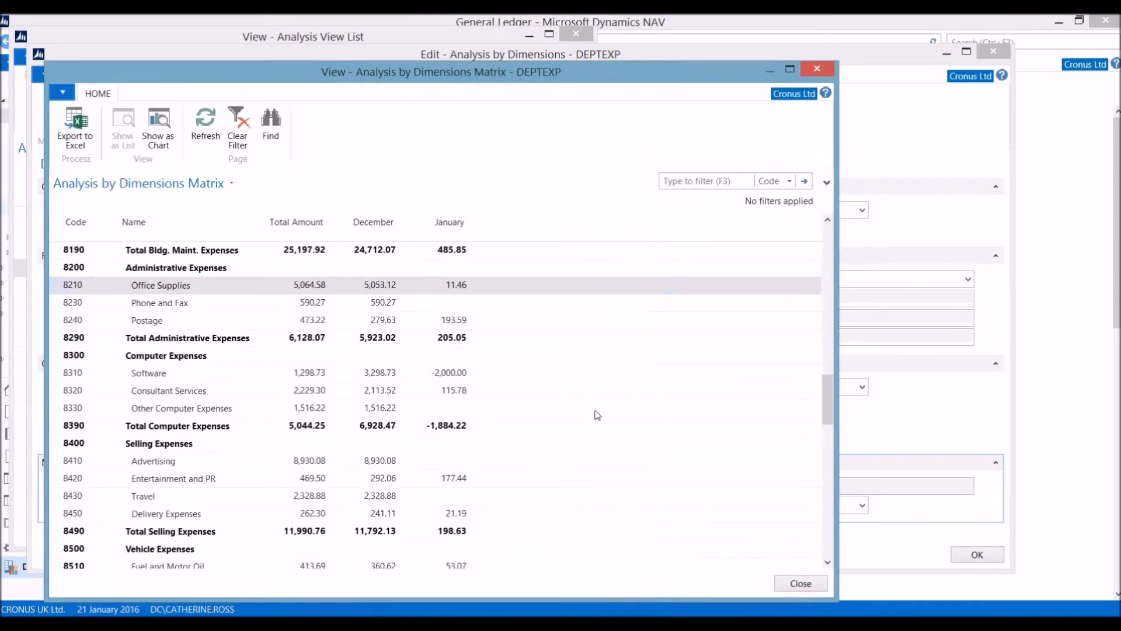
key(Escape)
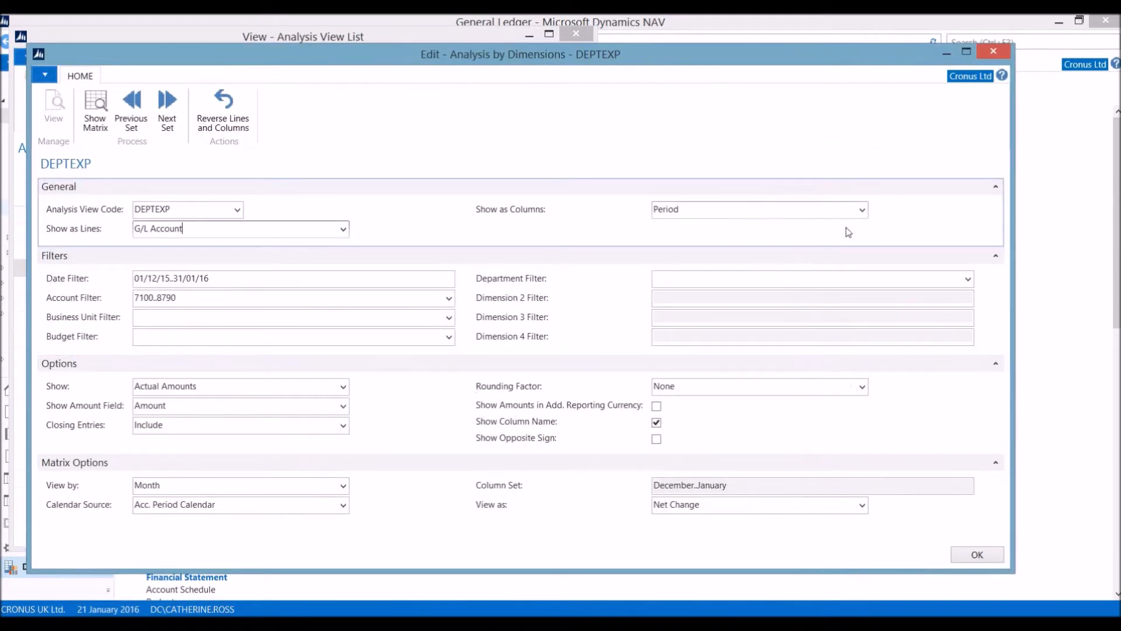
Step: Set the DEPTEXP analysis to show DEPARTMENT as columns and review the resulting matrix by department
click(343, 228)
click(165, 267)
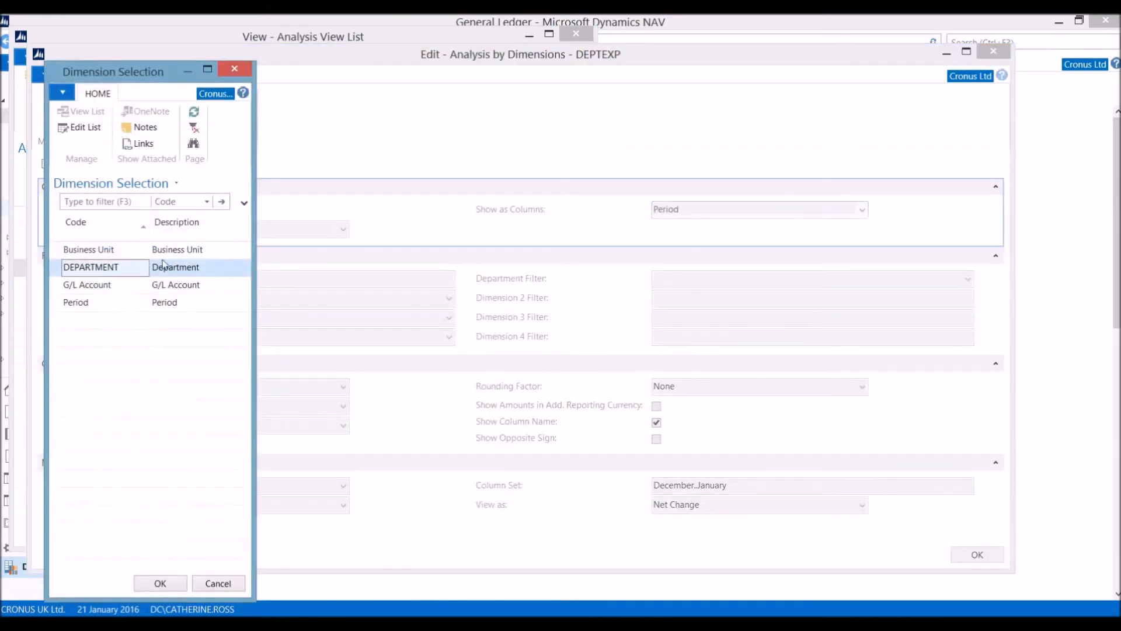
click(157, 581)
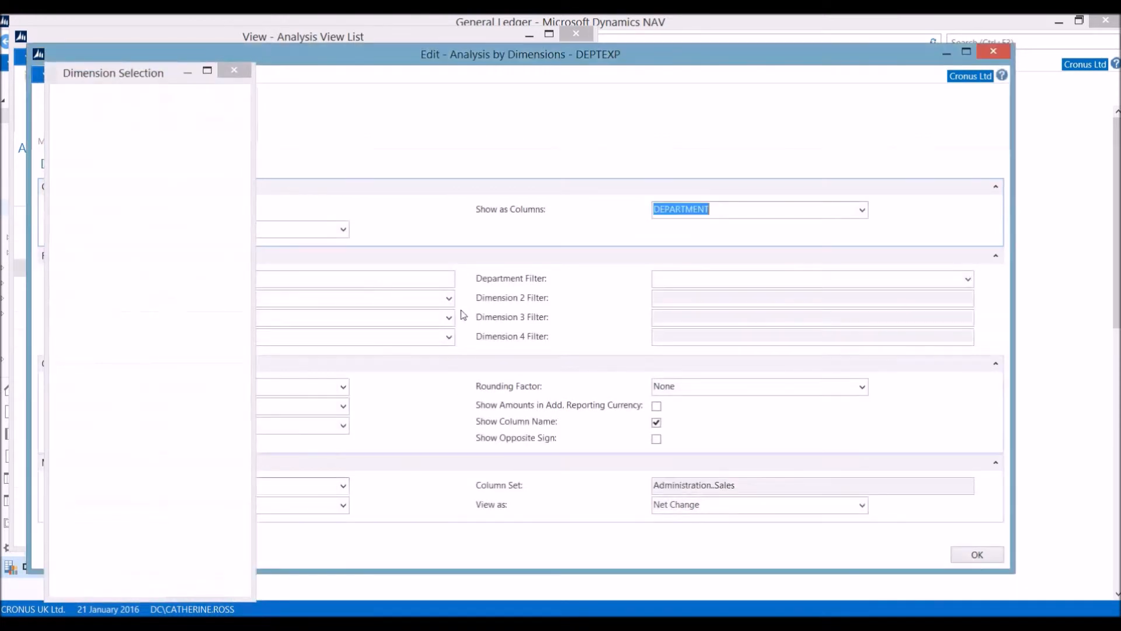
click(85, 120)
scroll(380, 234, down, 20)
scroll(368, 465, down, 3)
key(Escape)
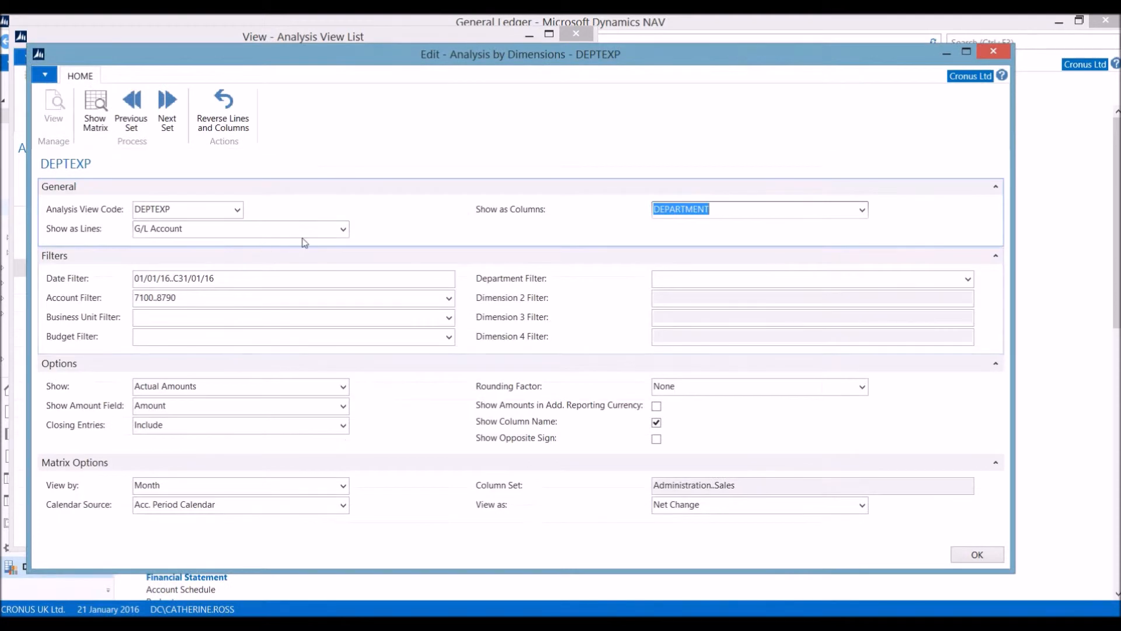
Step: Open the CAMPAIGN view's analysis by dimensions and review its matrix from the revenue accounts to the cost accounts
key(Escape)
click(549, 216)
click(198, 98)
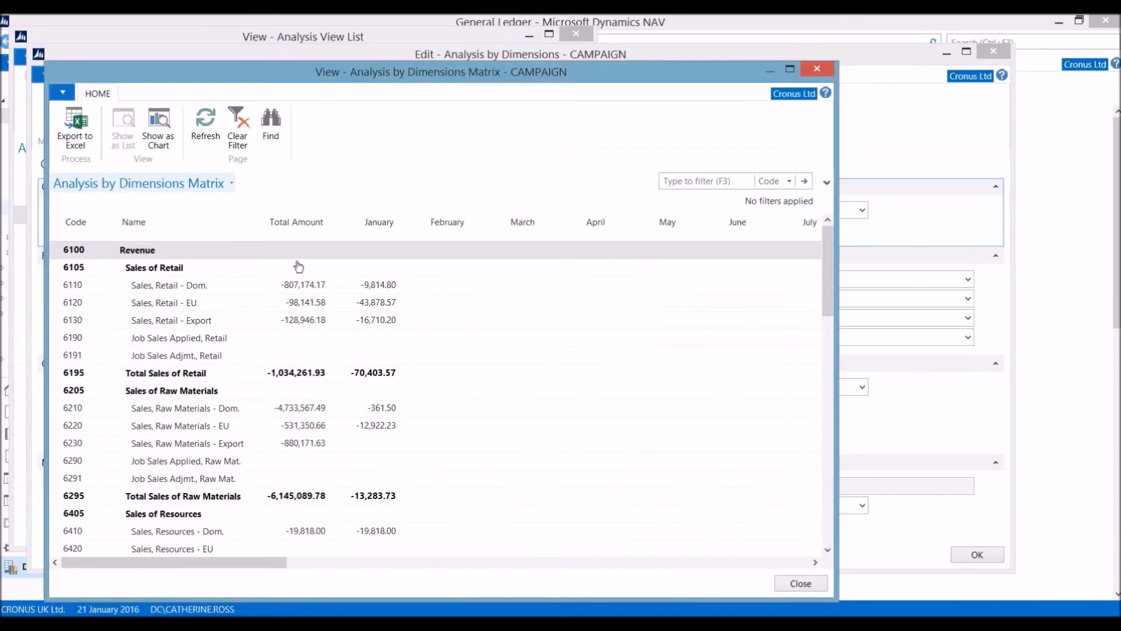
scroll(197, 344, down, 12)
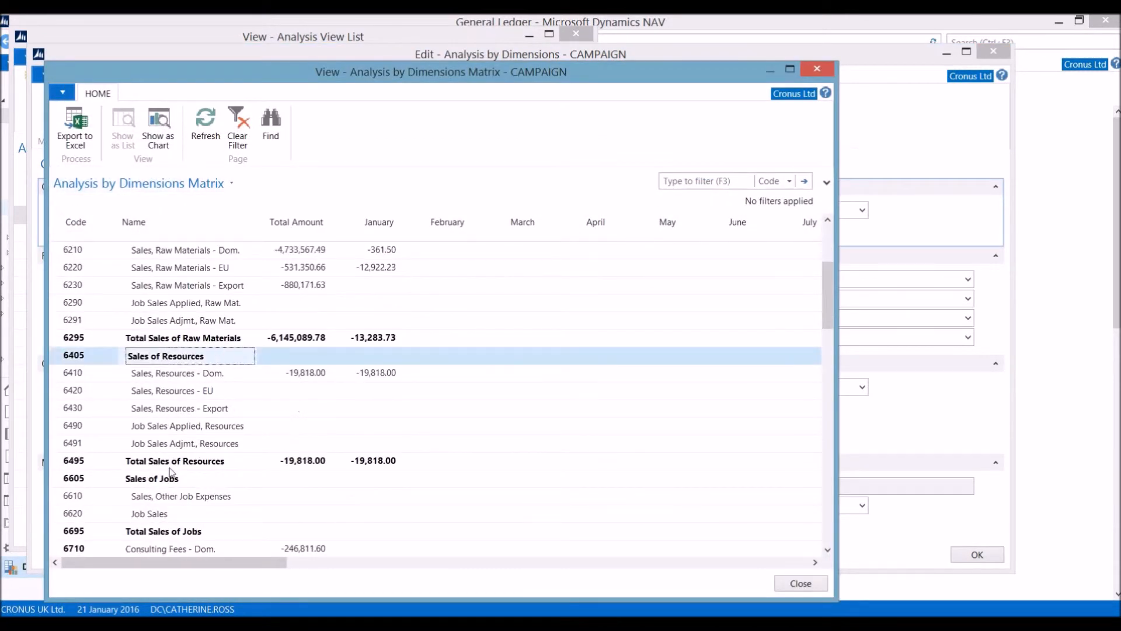
scroll(222, 432, down, 10)
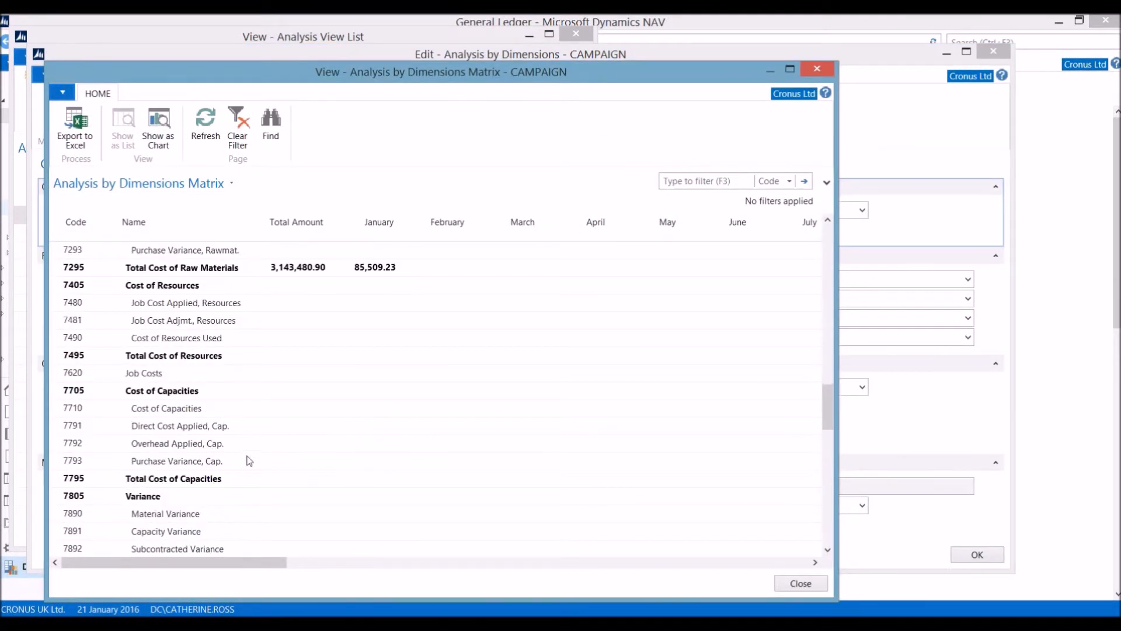
key(Escape)
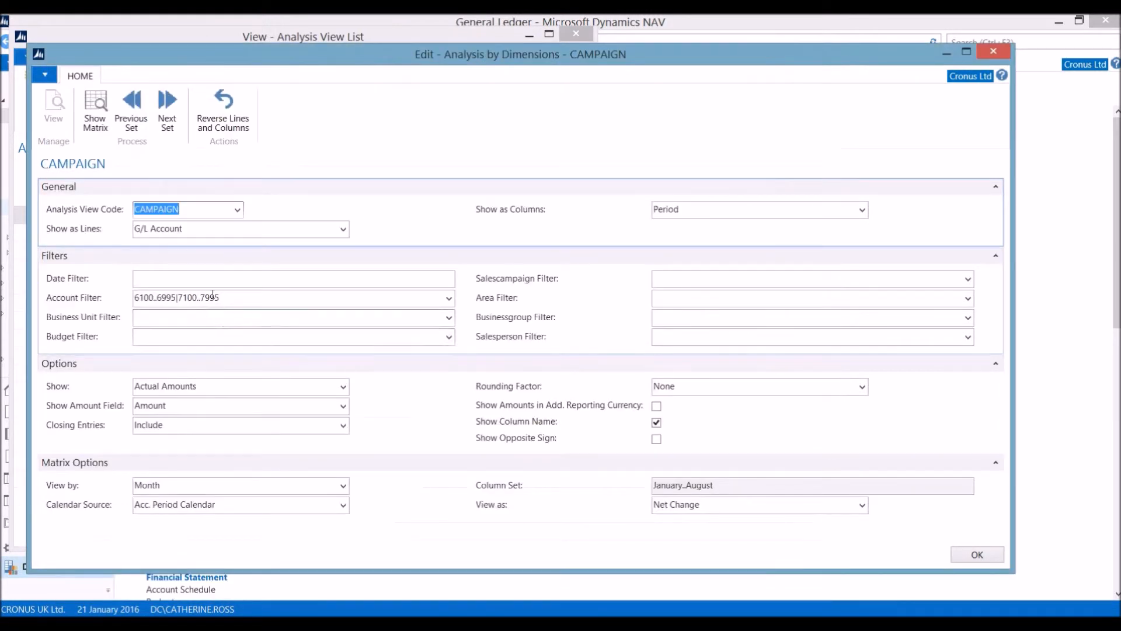
Step: Set the CAMPAIGN analysis to show AREA as lines and review the matrix by area
click(343, 229)
click(99, 250)
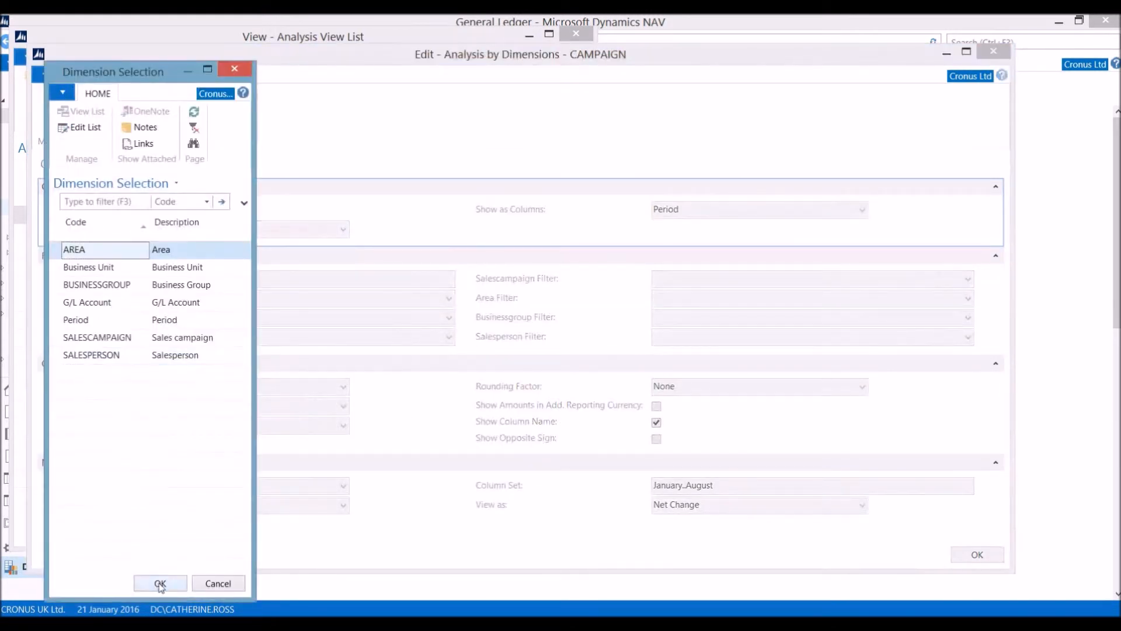
click(160, 583)
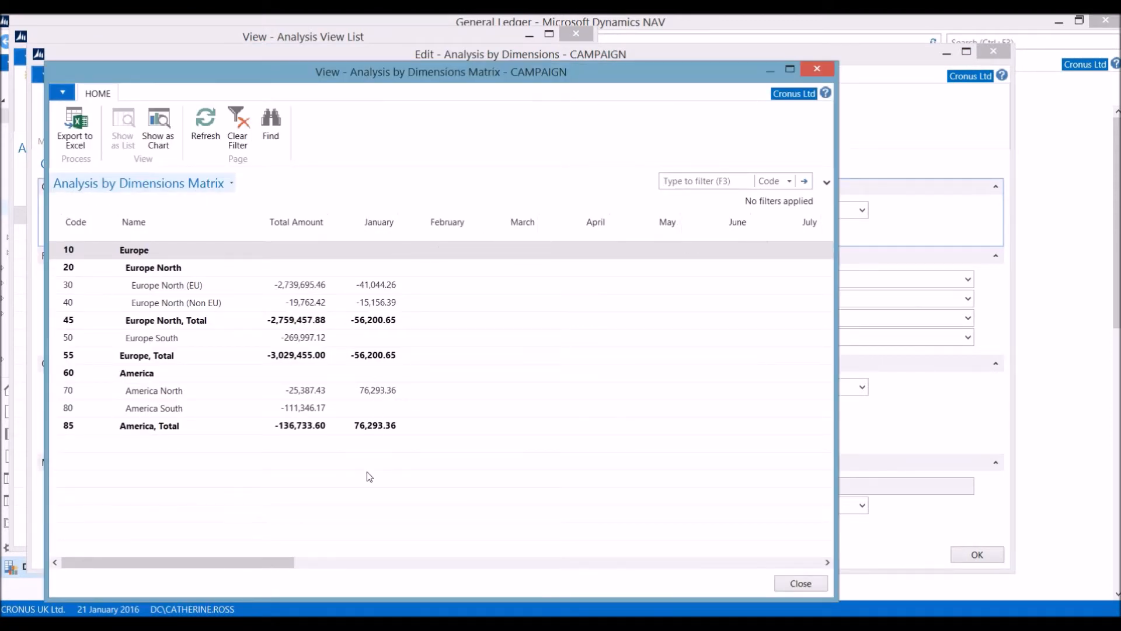
key(Escape)
Step: Show SALESCAMPAIGN as columns, set the date filter to 01/12/15..31/01/16 and show the CAMPAIGN matrix
click(863, 209)
click(84, 338)
click(149, 584)
key(Tab)
text(0112)
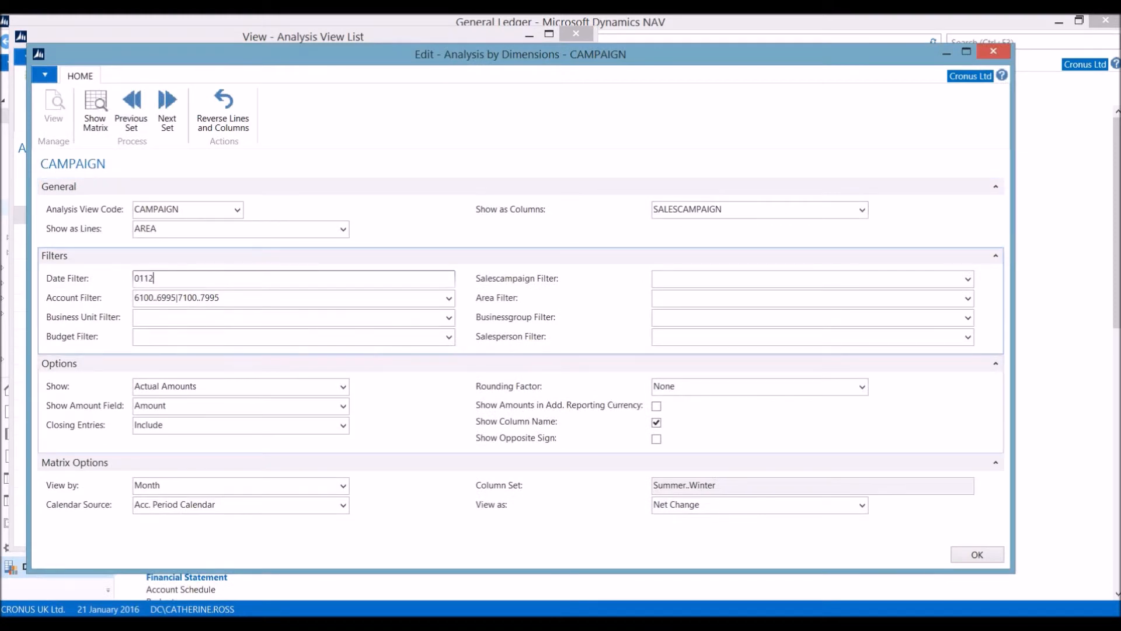
key(Tab)
click(96, 112)
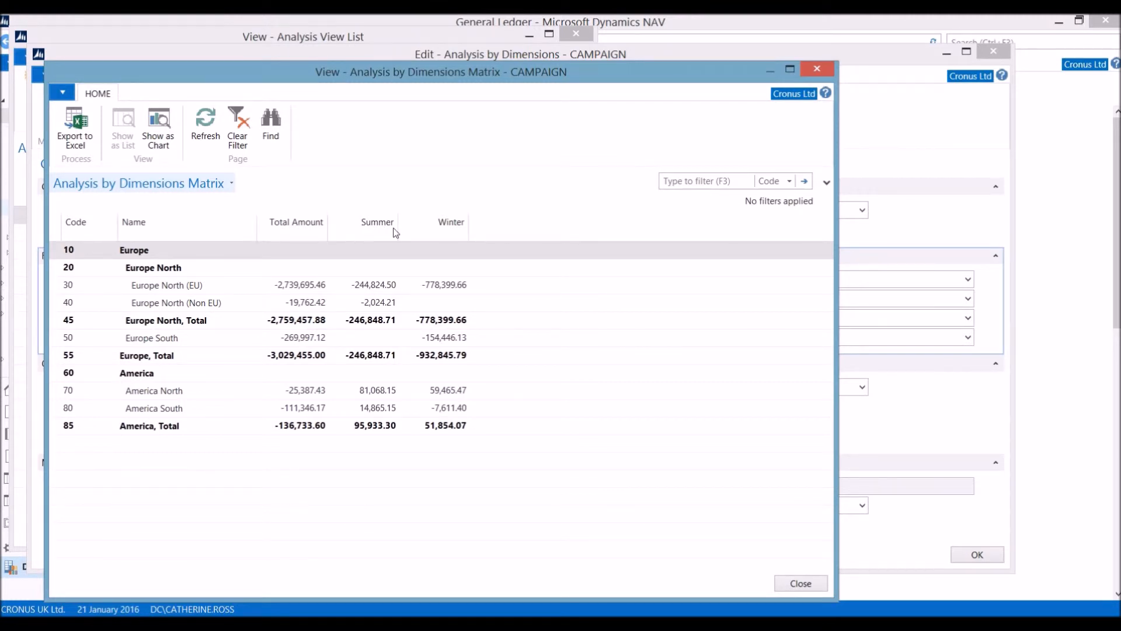
Step: Drill down into the Summer amount for Europe North (EU), review its analysis view entries and close them
right_click(382, 286)
click(422, 305)
scroll(564, 338, down, 3)
scroll(502, 326, up, 3)
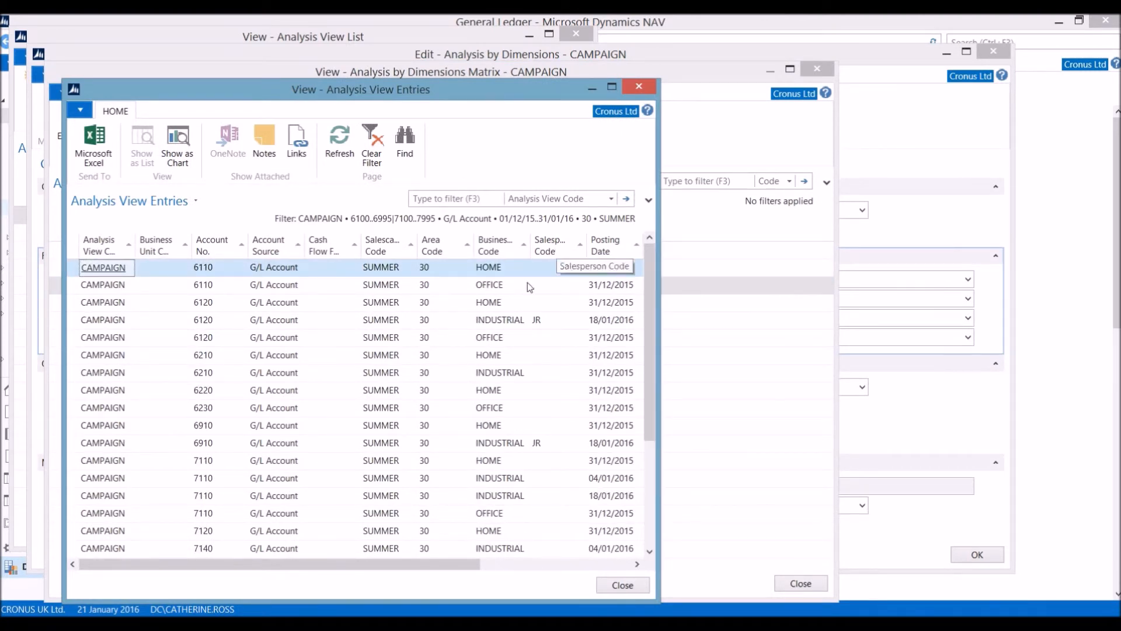
key(Escape)
Step: Export the CAMPAIGN matrix to Excel and add the SALESPERSON Level 0 field to the pivot table
click(75, 146)
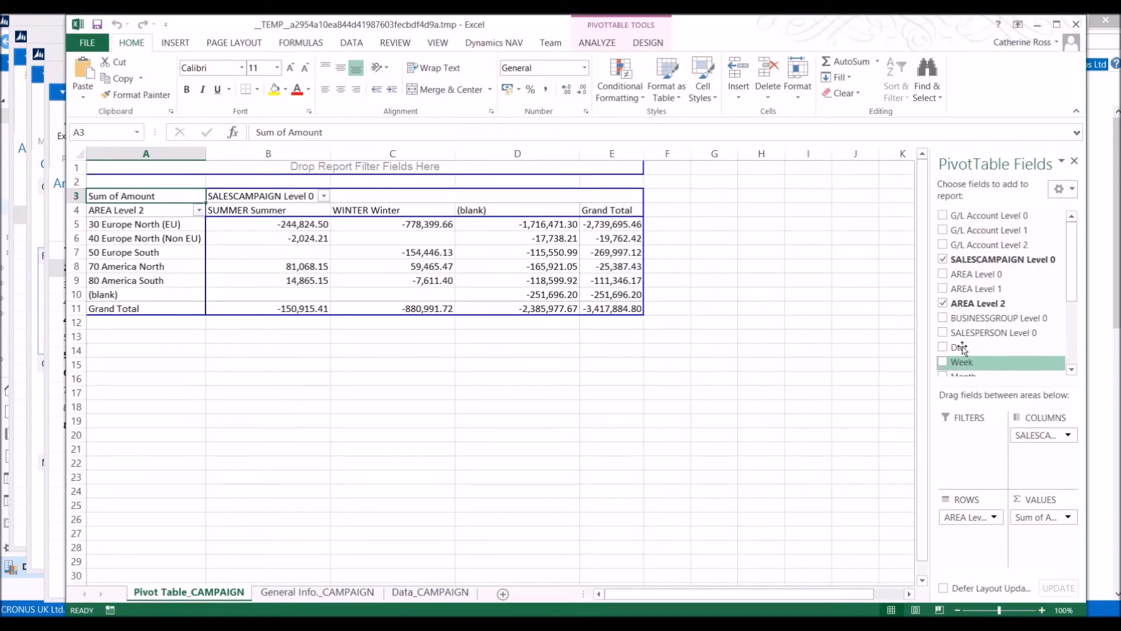
click(942, 333)
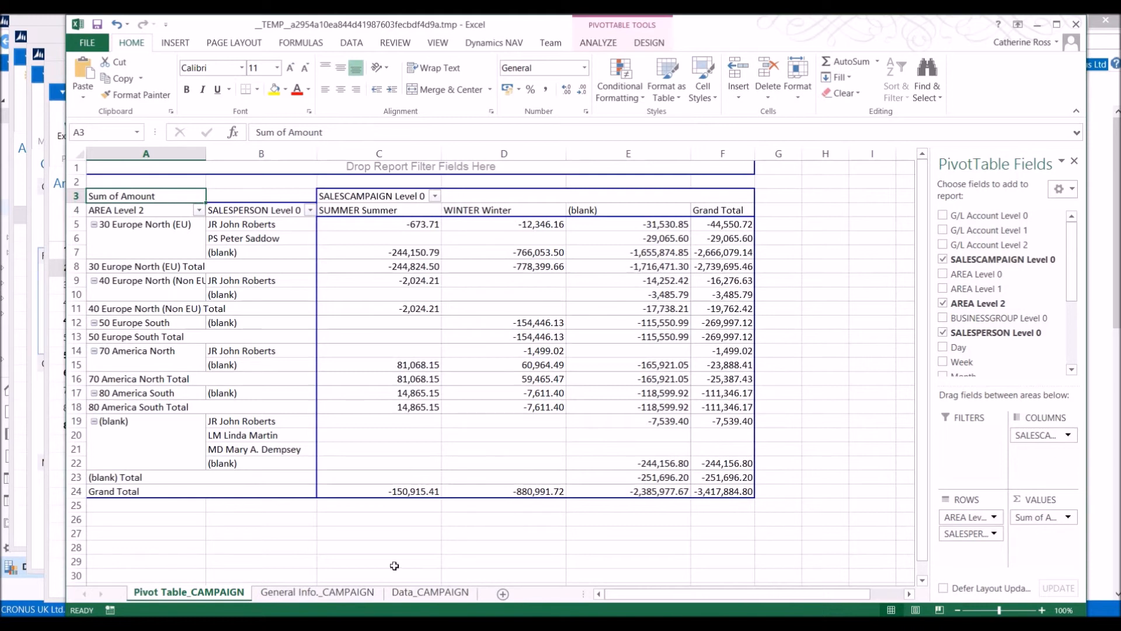
Step: Widen columns B and C of the General Info._CAMPAIGN sheet to fit their contents
click(334, 592)
double_click(184, 150)
double_click(270, 153)
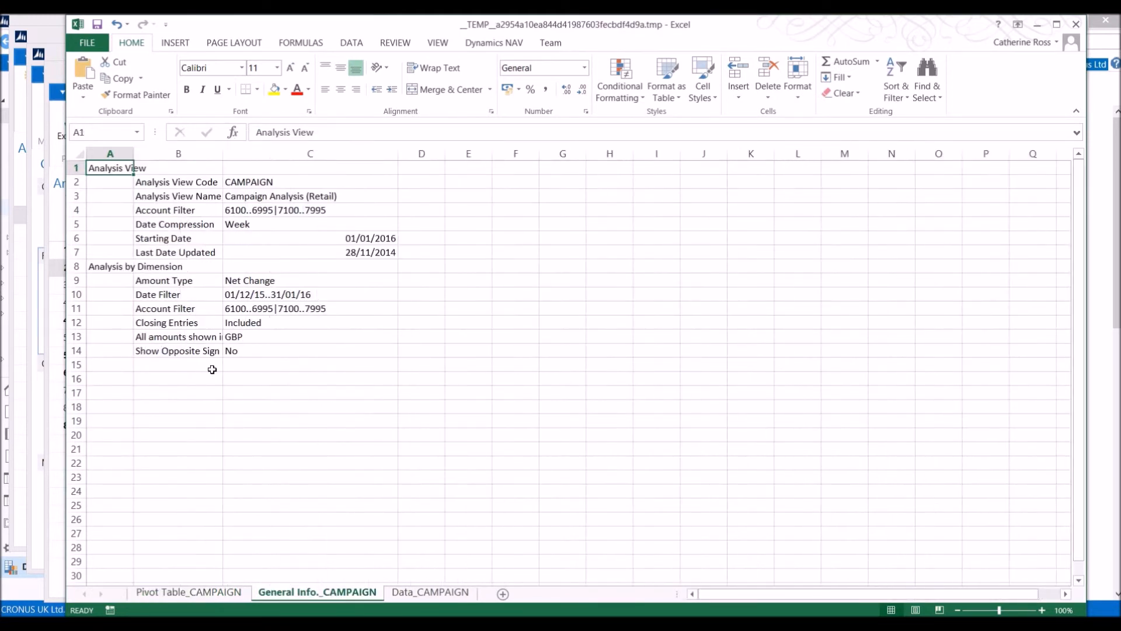
Step: Examine the column headings and records on the Data_CAMPAIGN sheet and return to the Pivot Table_CAMPAIGN sheet
click(412, 593)
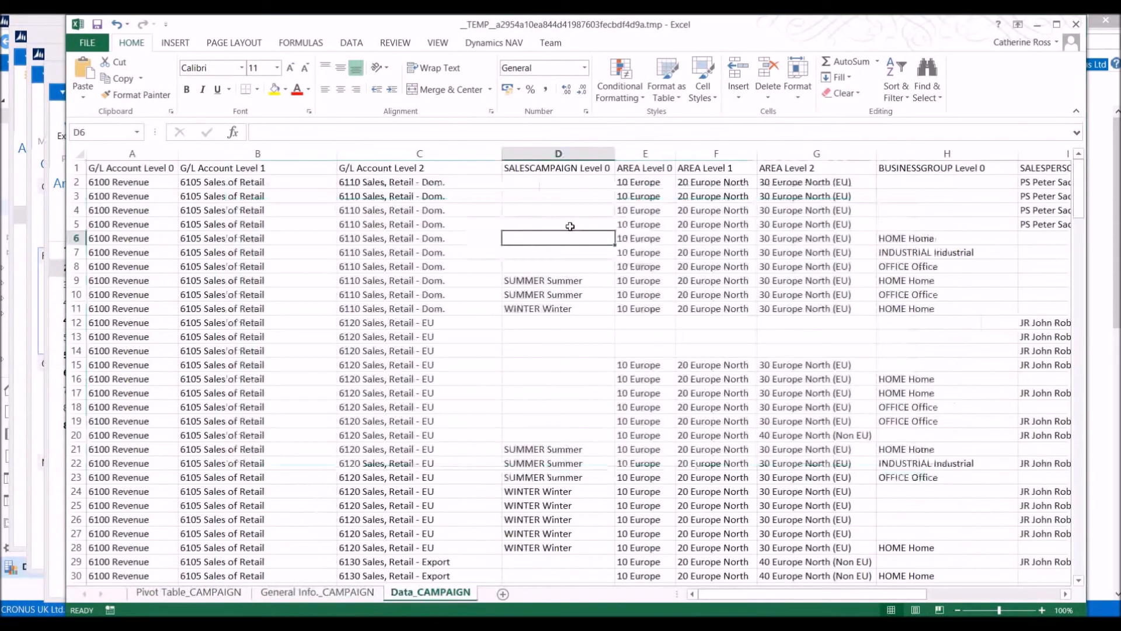
key(ctrl+Left)
key(ctrl+Left)
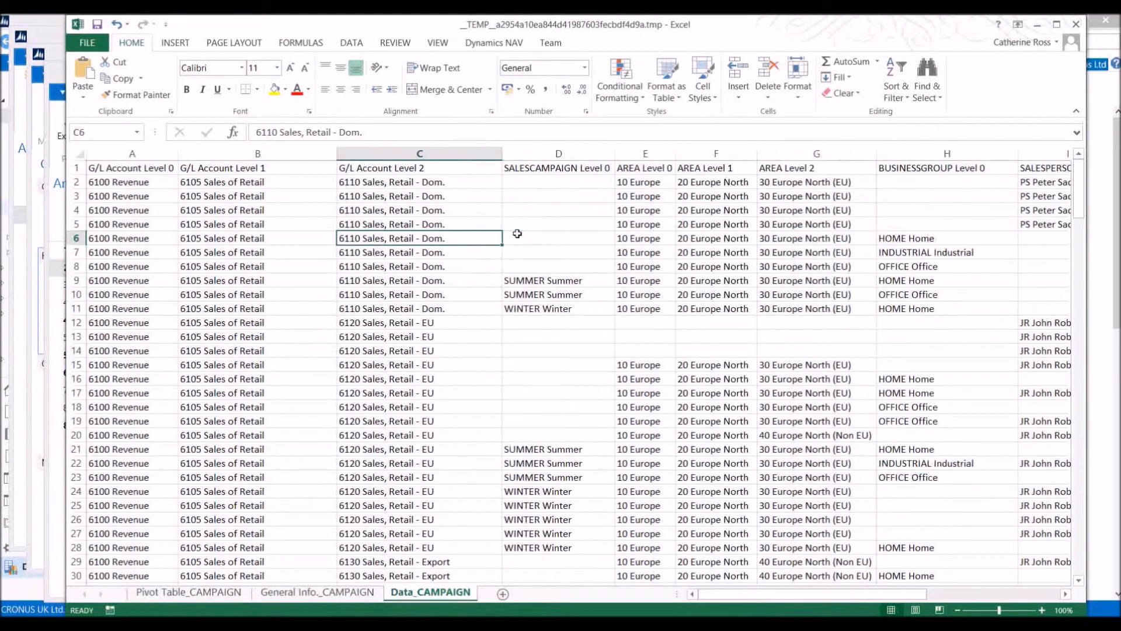
key(Up)
key(Up)
key(Up)
key(Up)
key(Up)
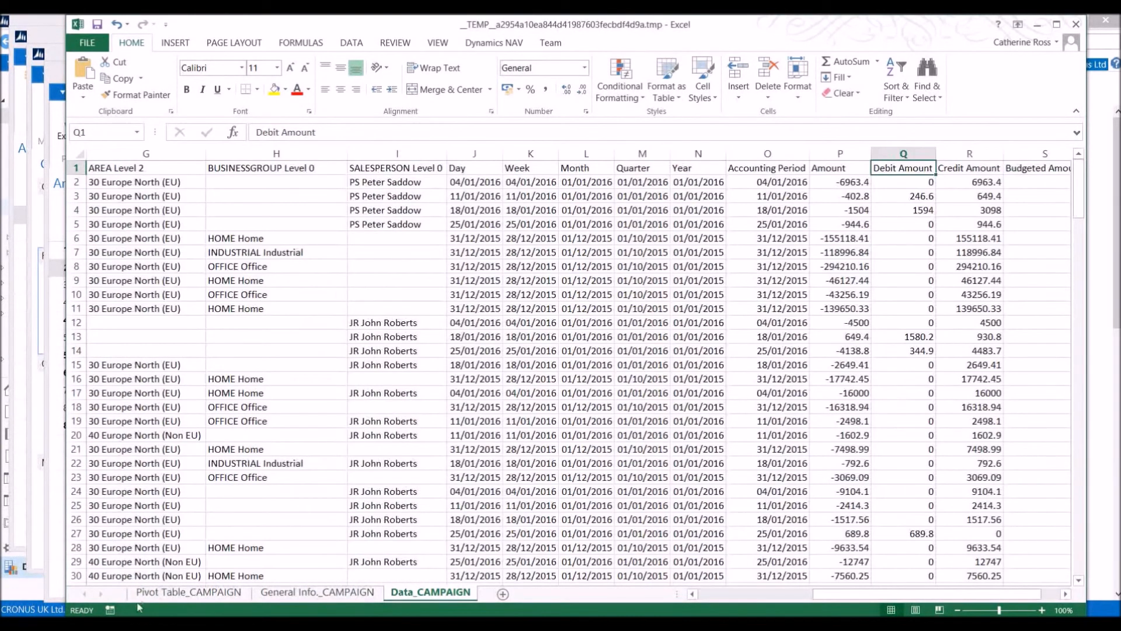
click(159, 593)
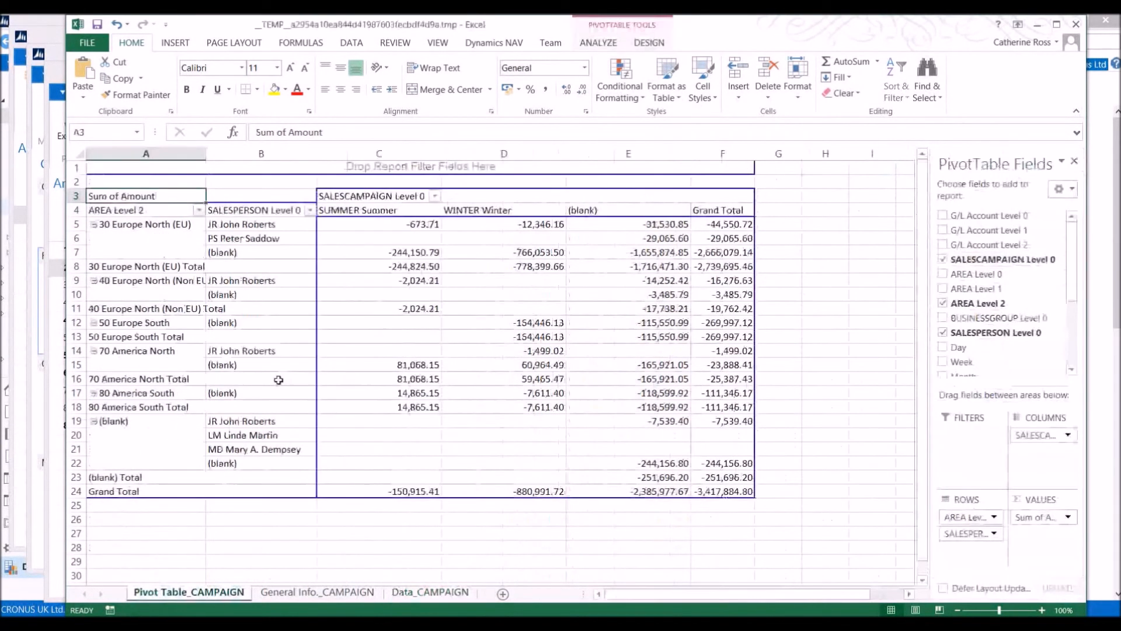